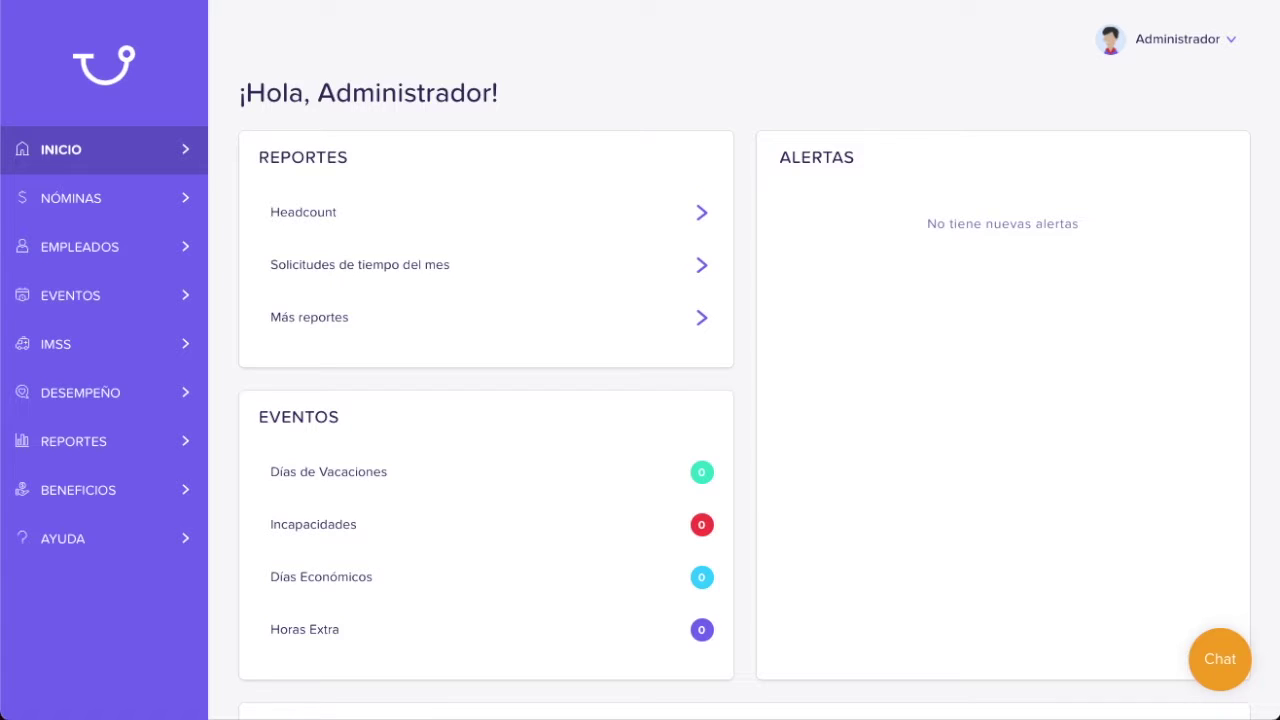
Step: Open the payroll settings in the account configuration and review the existing payroll groups
click(1228, 42)
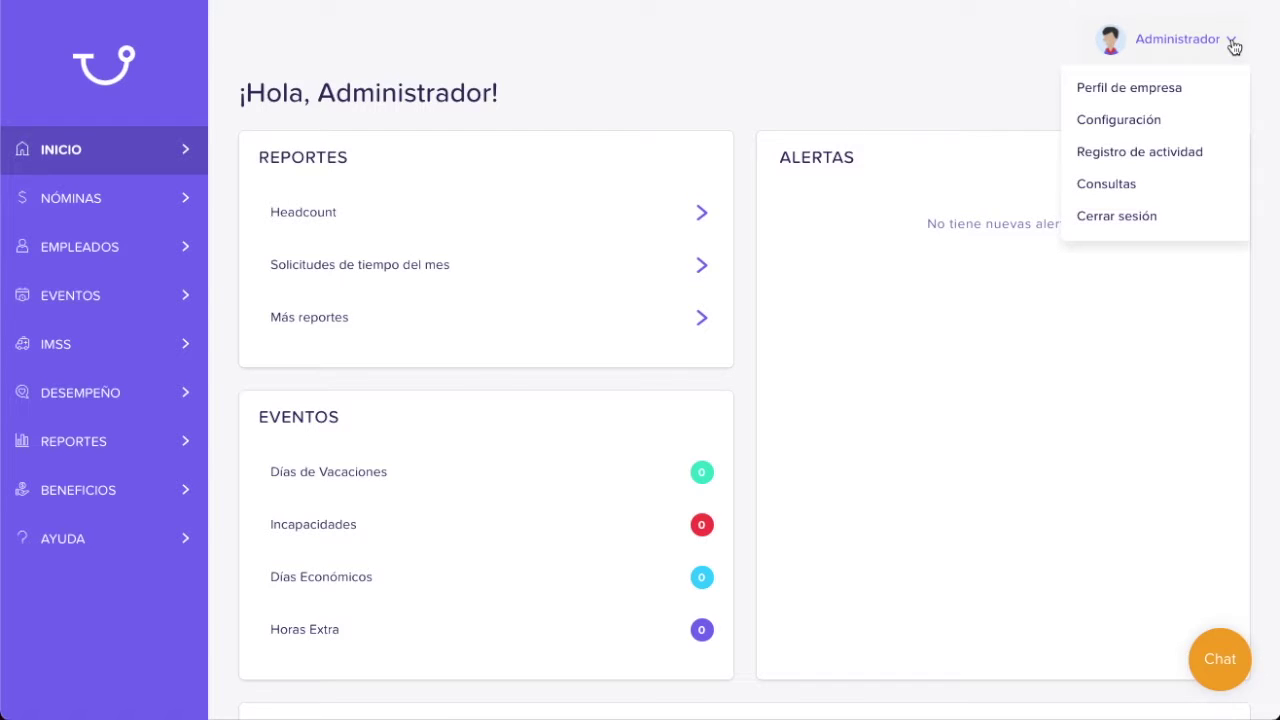
click(1143, 125)
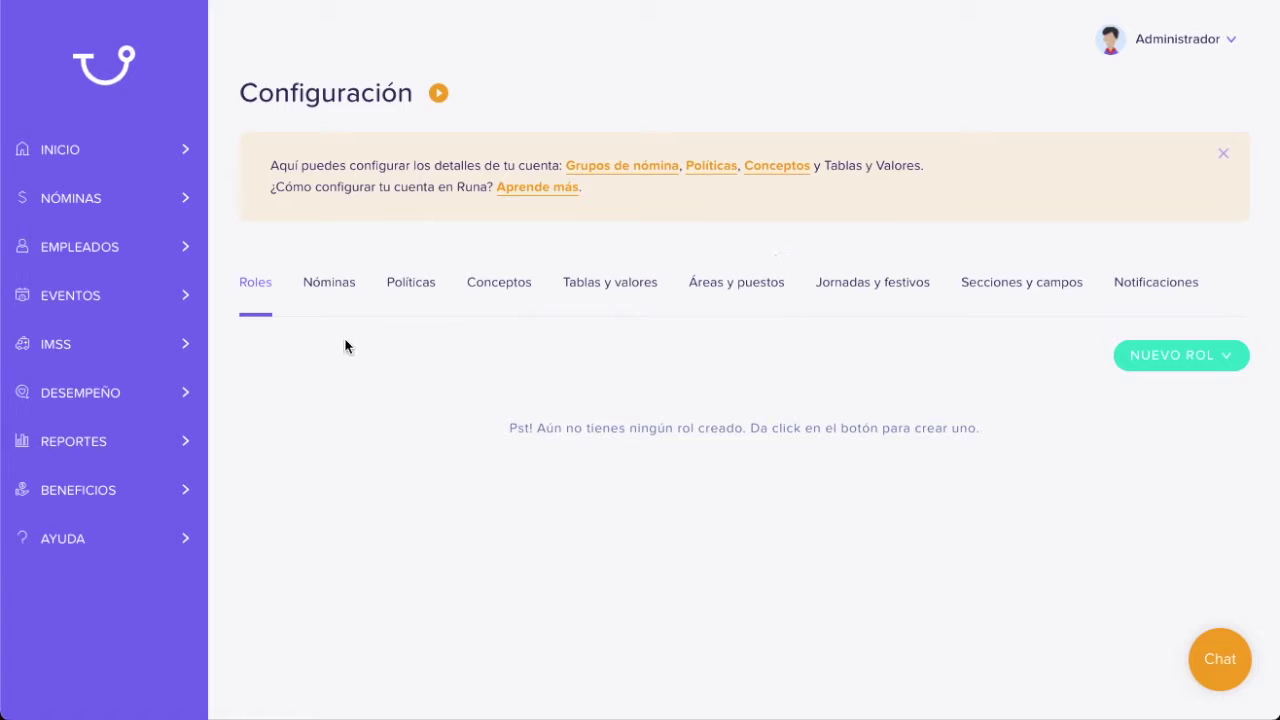
click(343, 297)
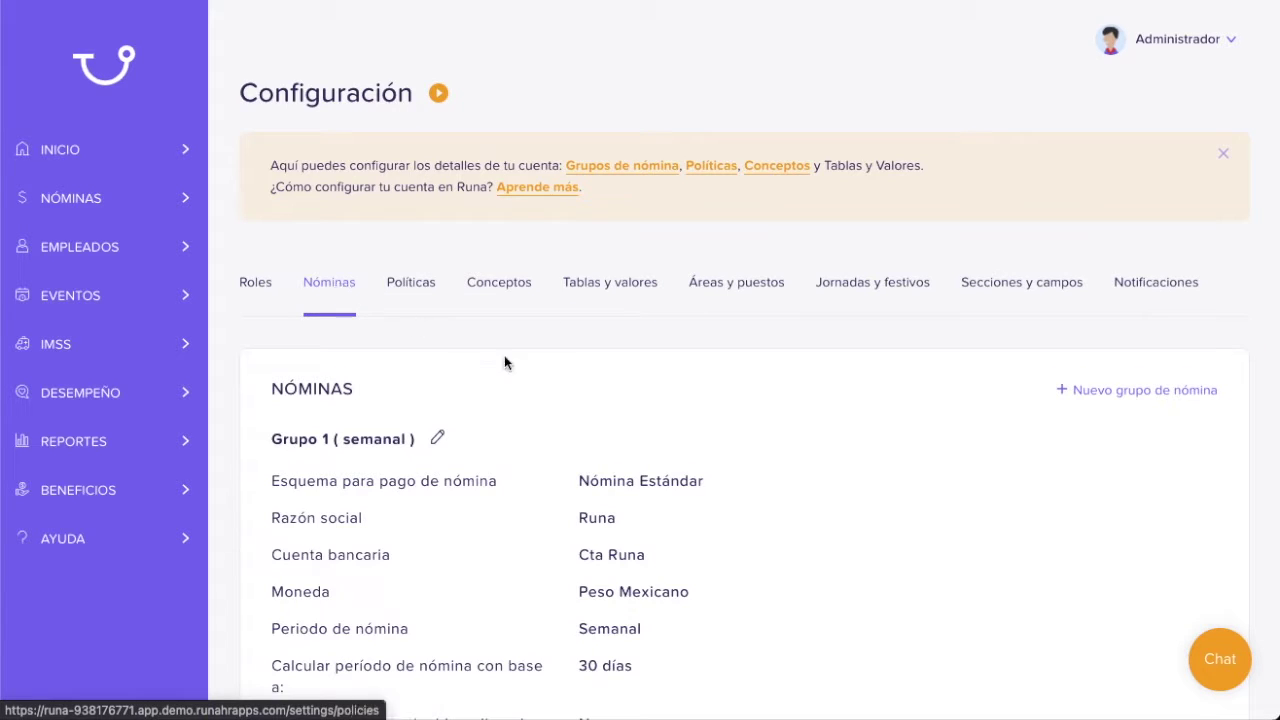
scroll(668, 446, down, 11)
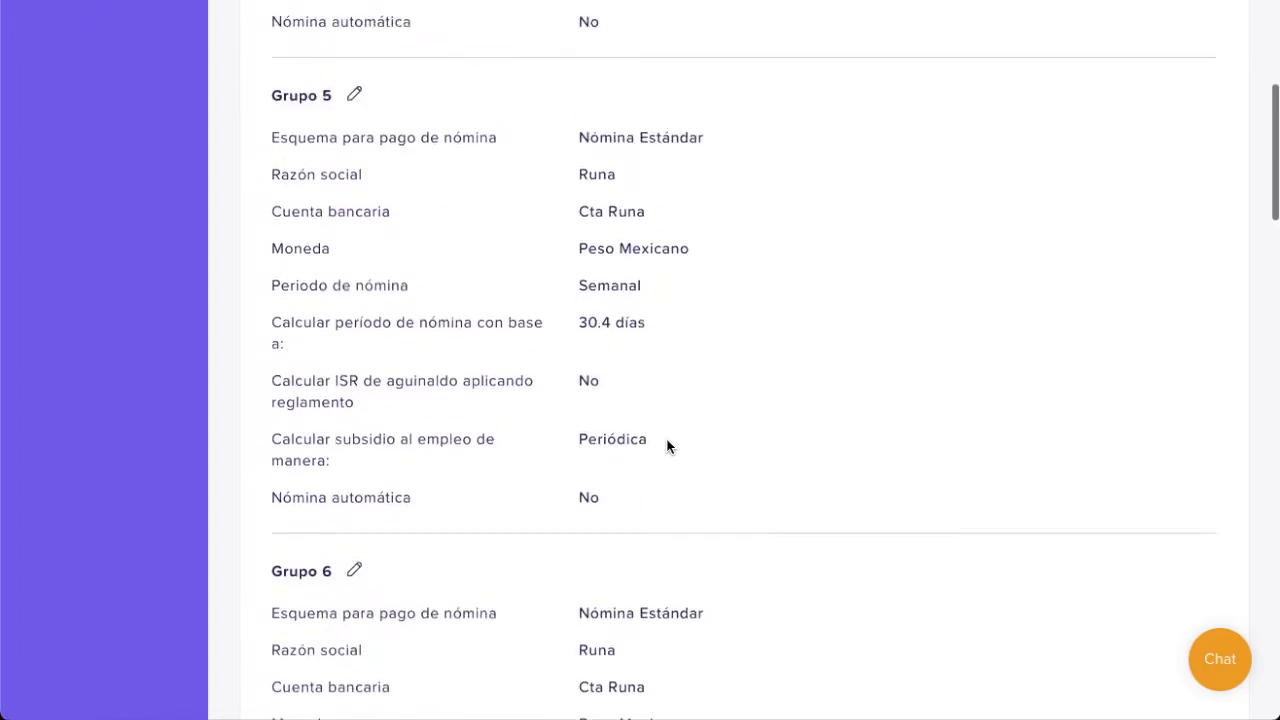
scroll(668, 446, up, 11)
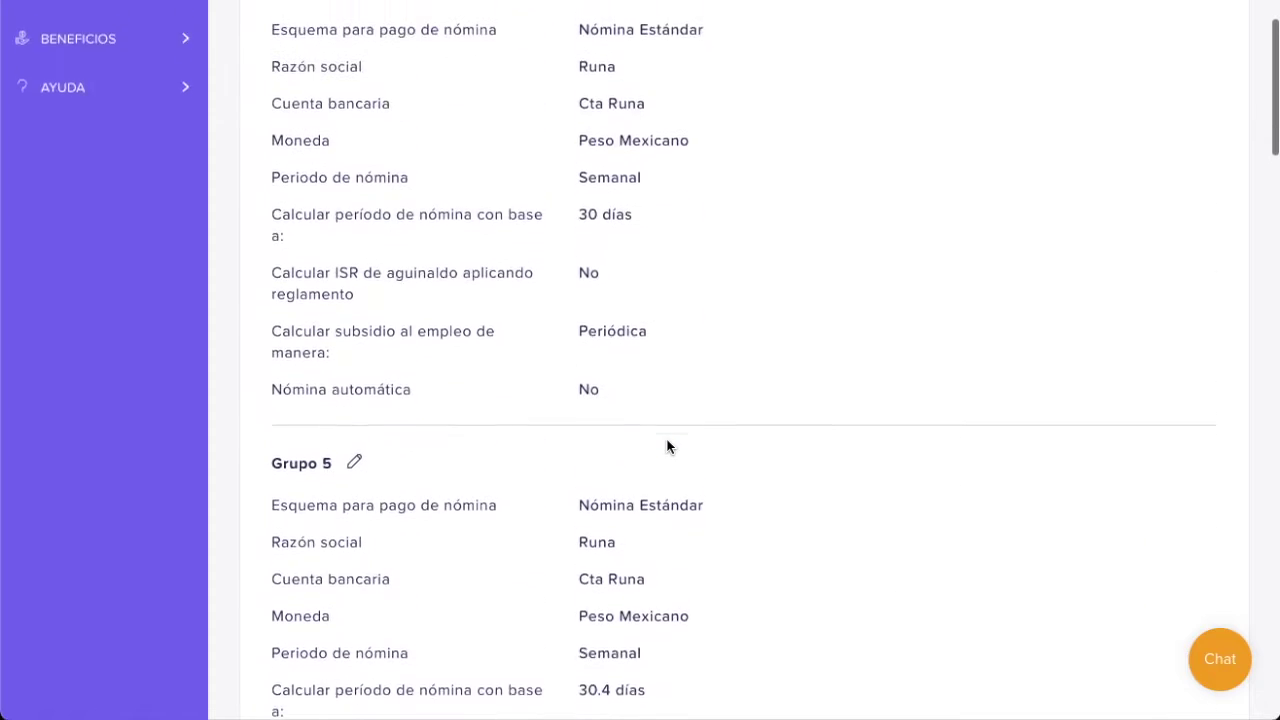
scroll(668, 446, up, 2)
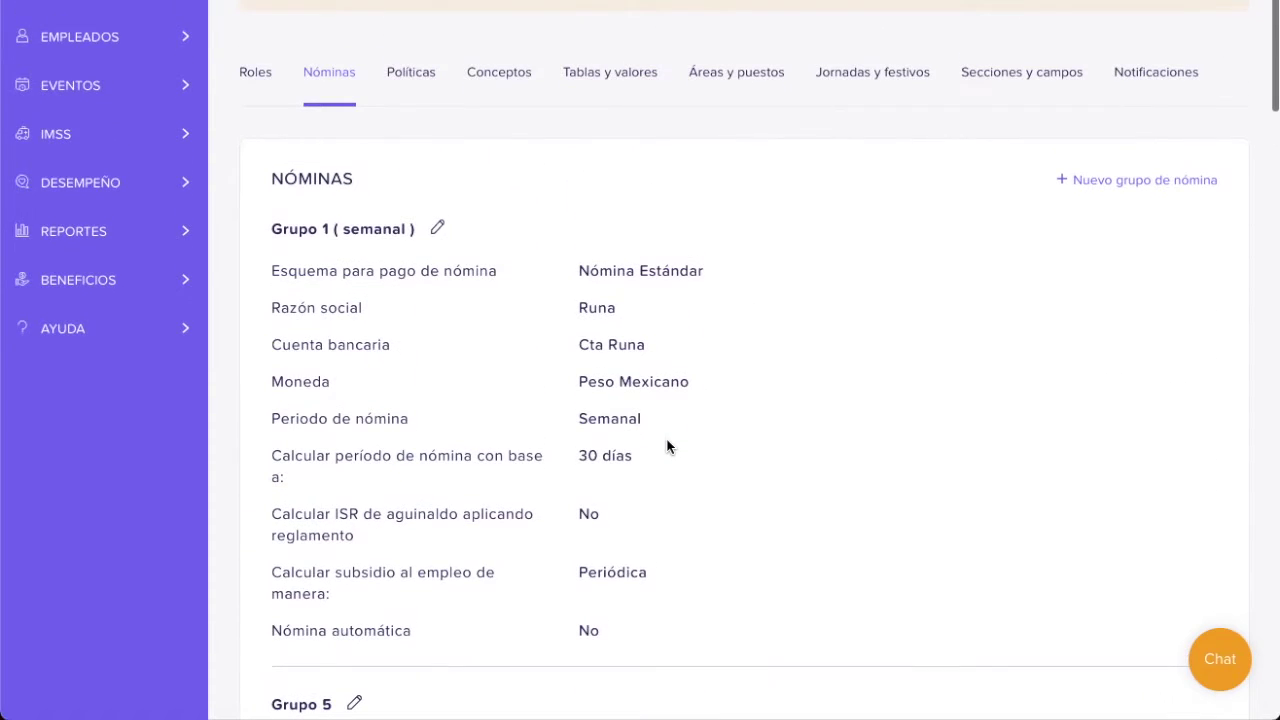
Step: Examine the editable fields of the payroll group Grupo 1 (semanal) and leave them without saving
click(442, 229)
scroll(746, 371, down, 4)
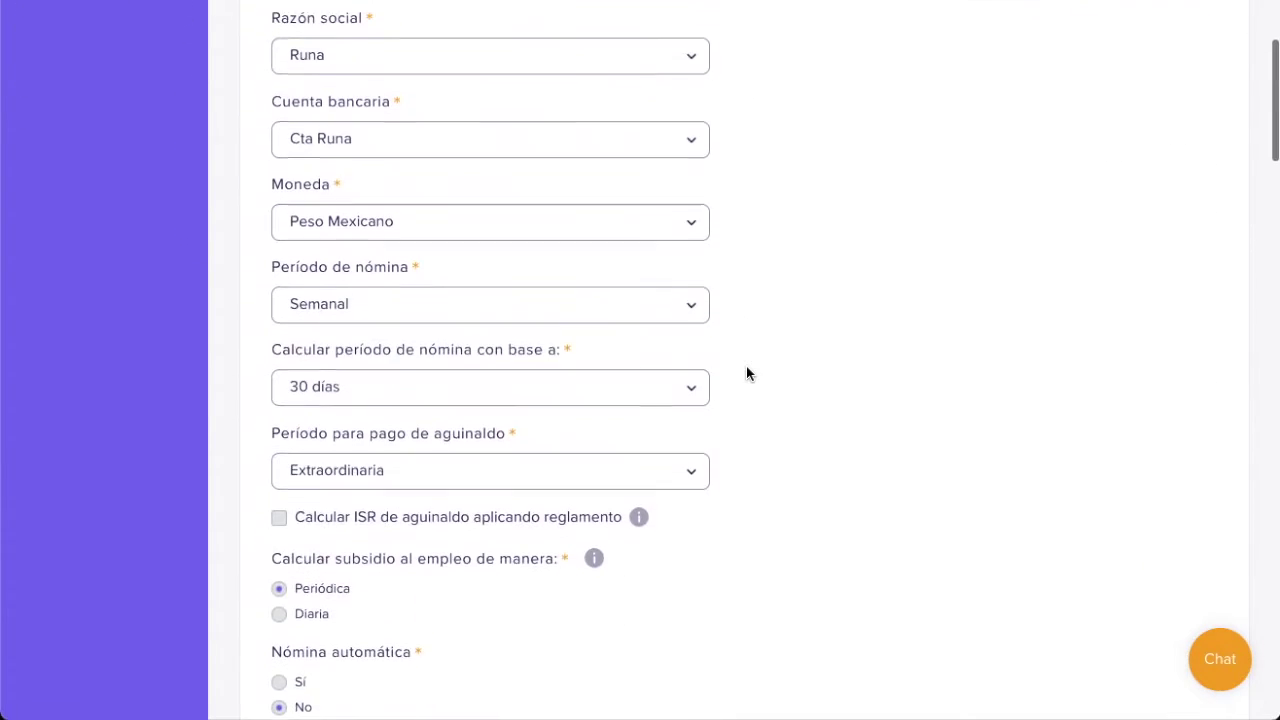
scroll(746, 367, up, 5)
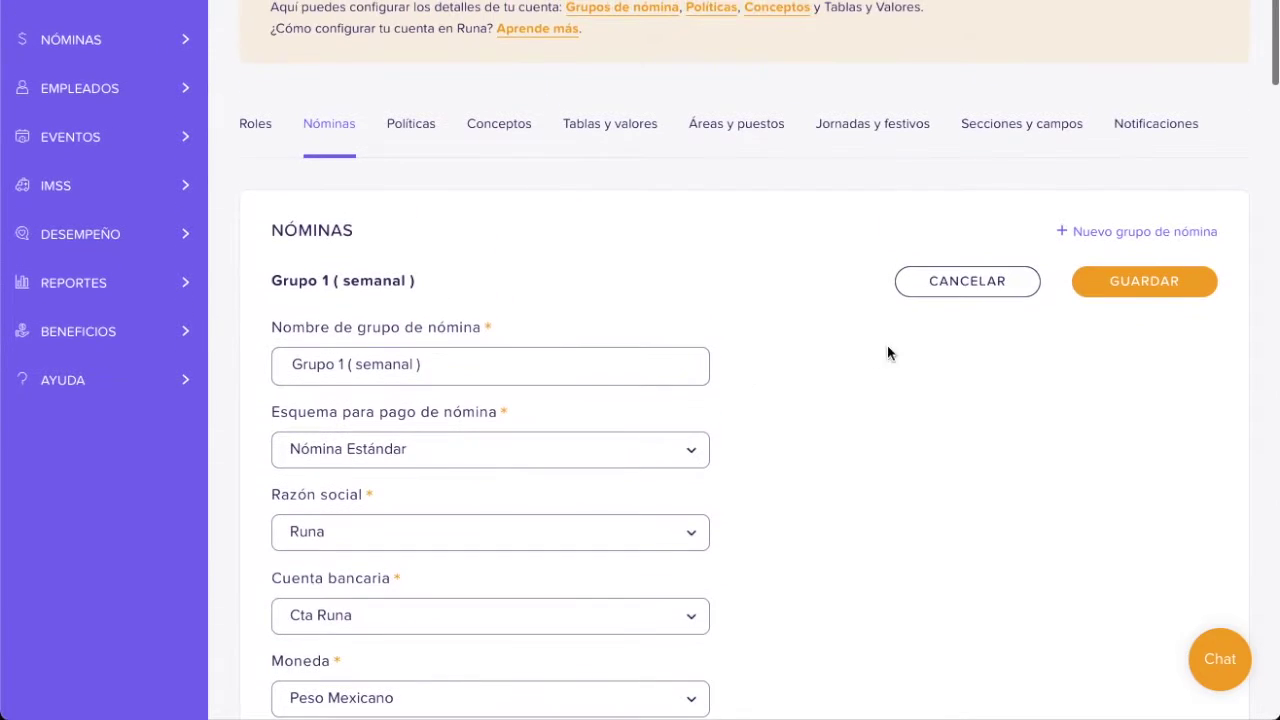
click(961, 289)
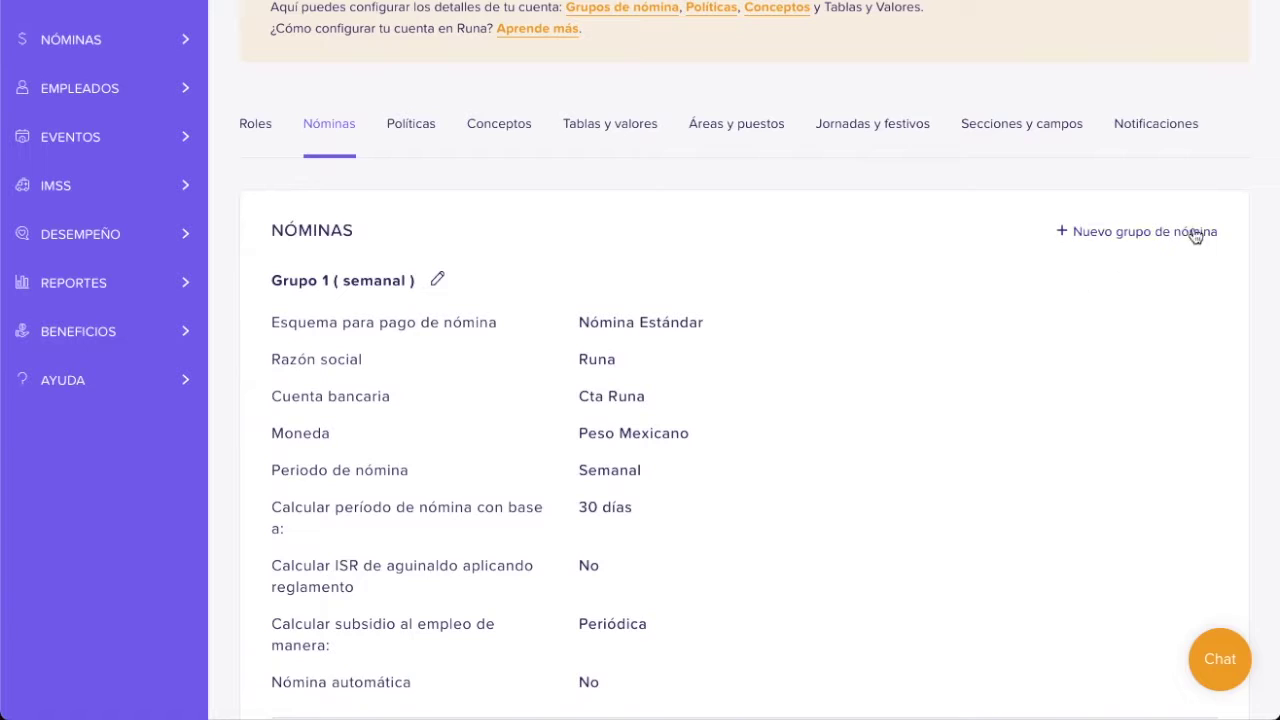
Step: Start a new payroll group named Grupo 10 with the Nómina Estándar payment scheme
click(1141, 236)
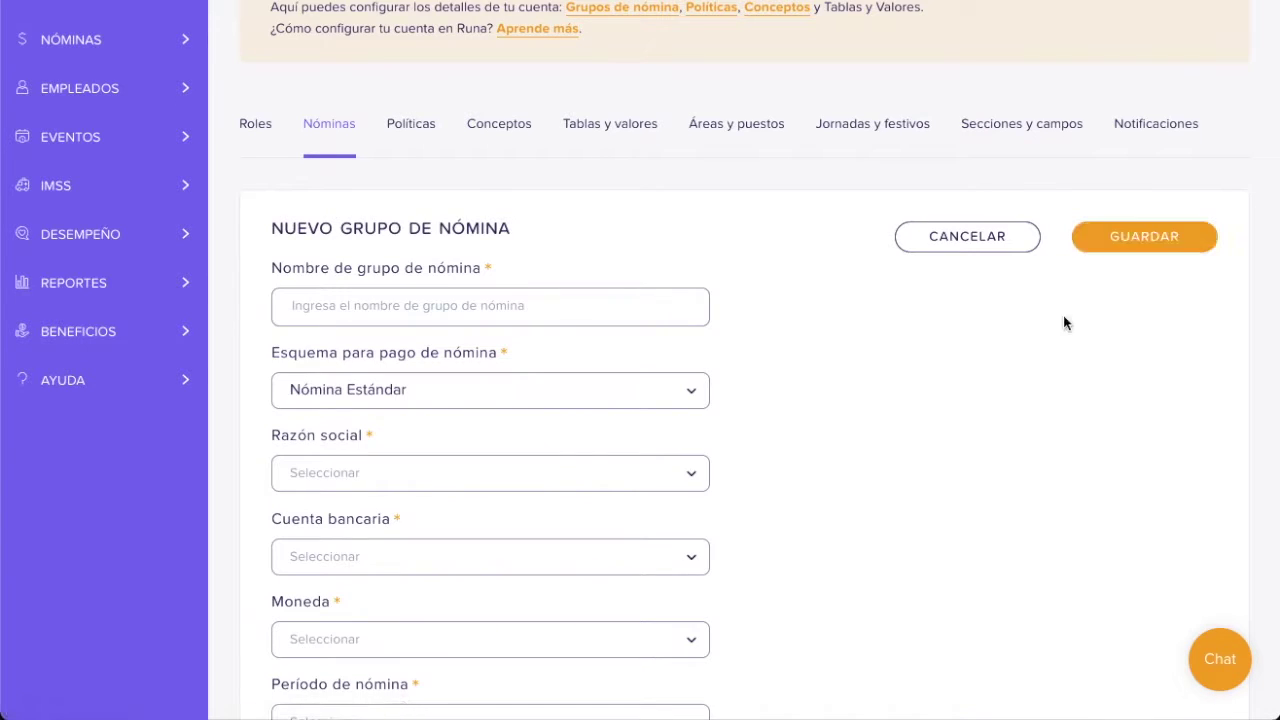
scroll(843, 397, down, 1)
scroll(843, 397, down, 1)
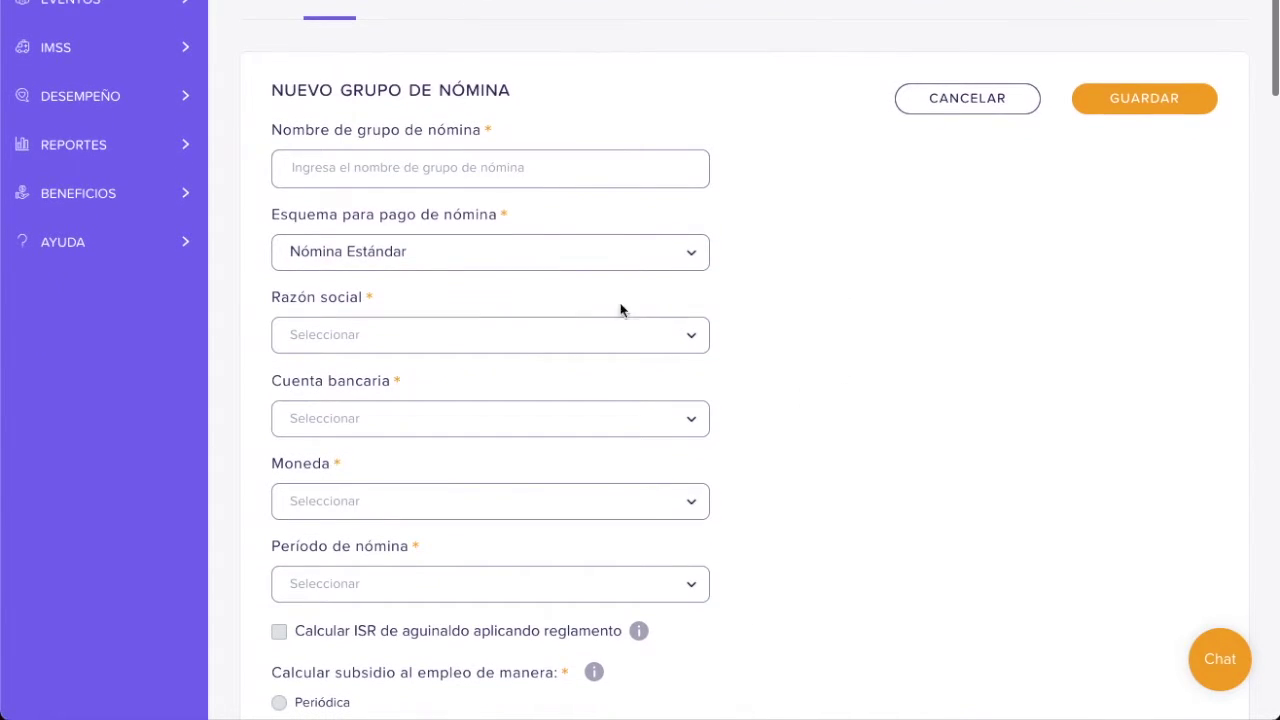
click(515, 170)
text(G)
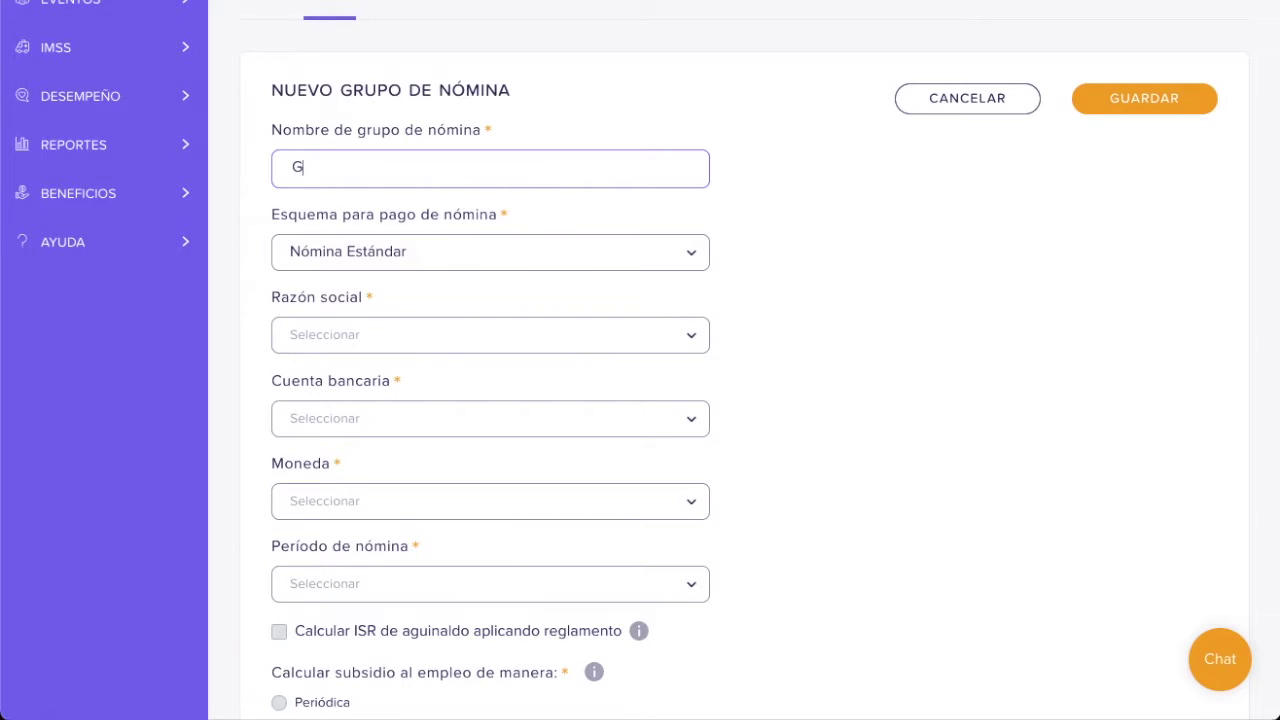
text(rupo 10)
click(700, 252)
click(640, 298)
Step: Set the new group's legal entity to Runa, bank account to Cta Runa and currency to Peso Mexicano
click(690, 336)
click(658, 371)
scroll(708, 394, down, 1)
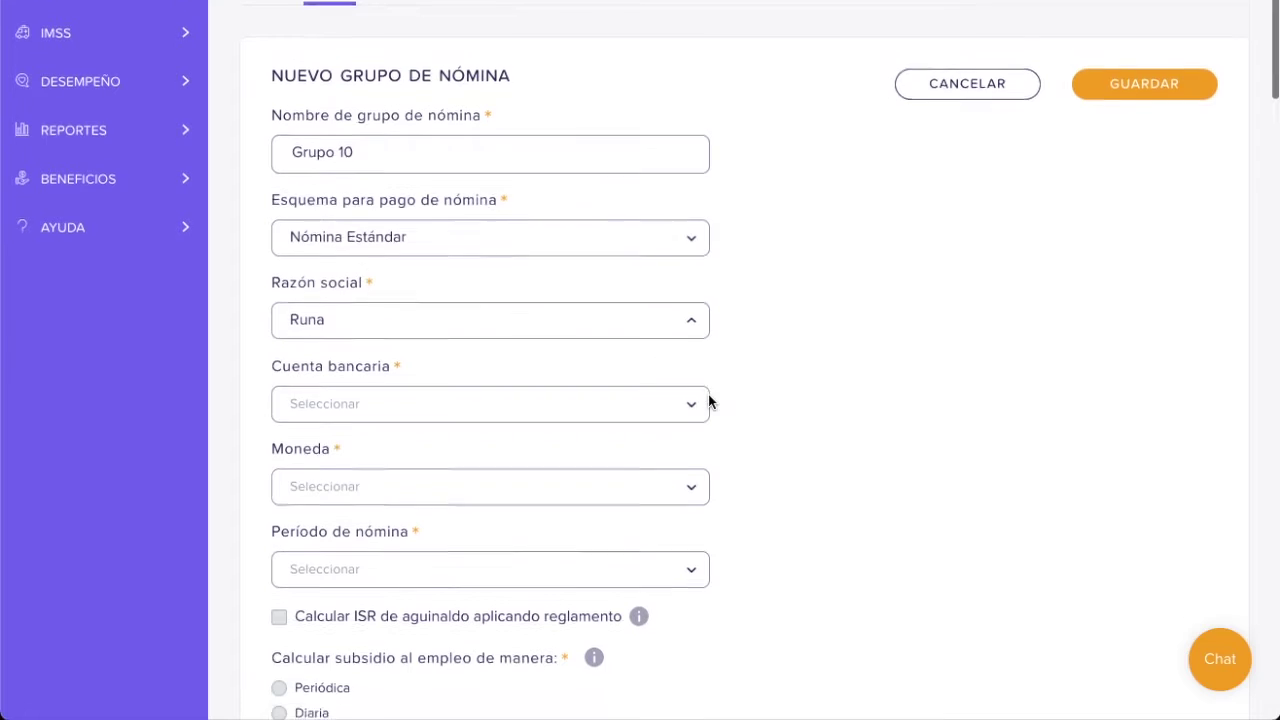
click(688, 315)
click(671, 352)
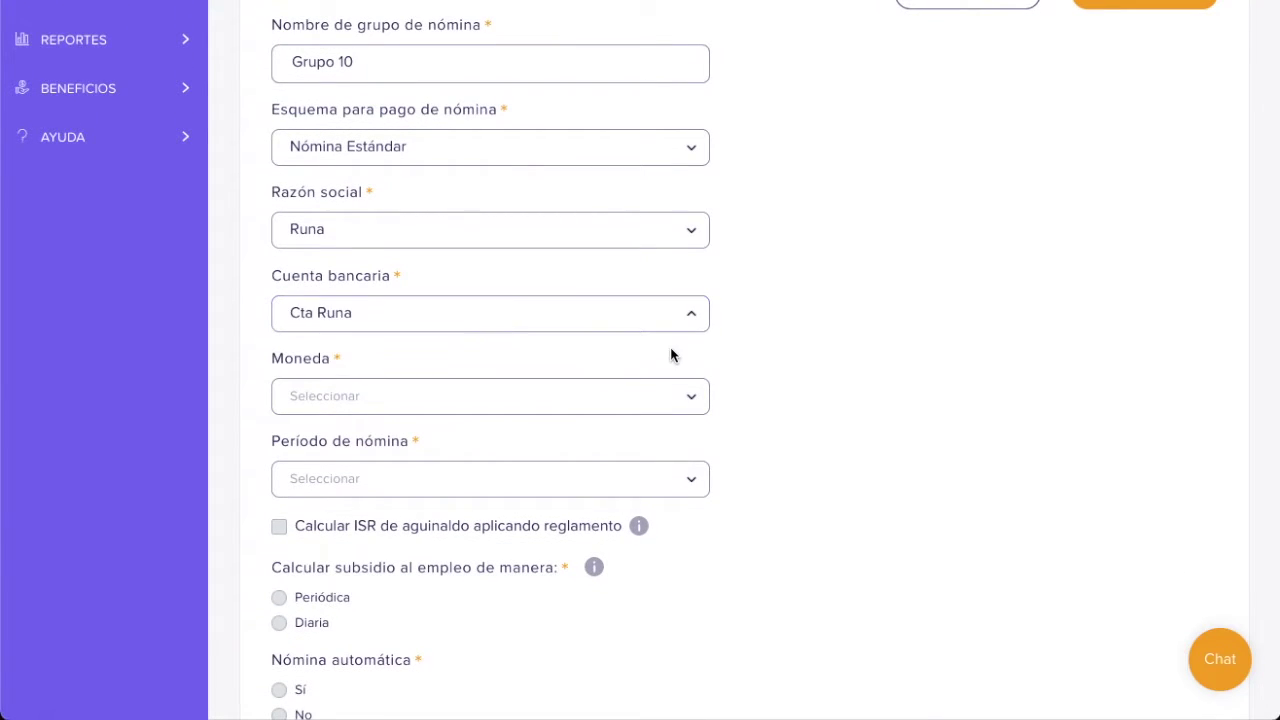
click(694, 401)
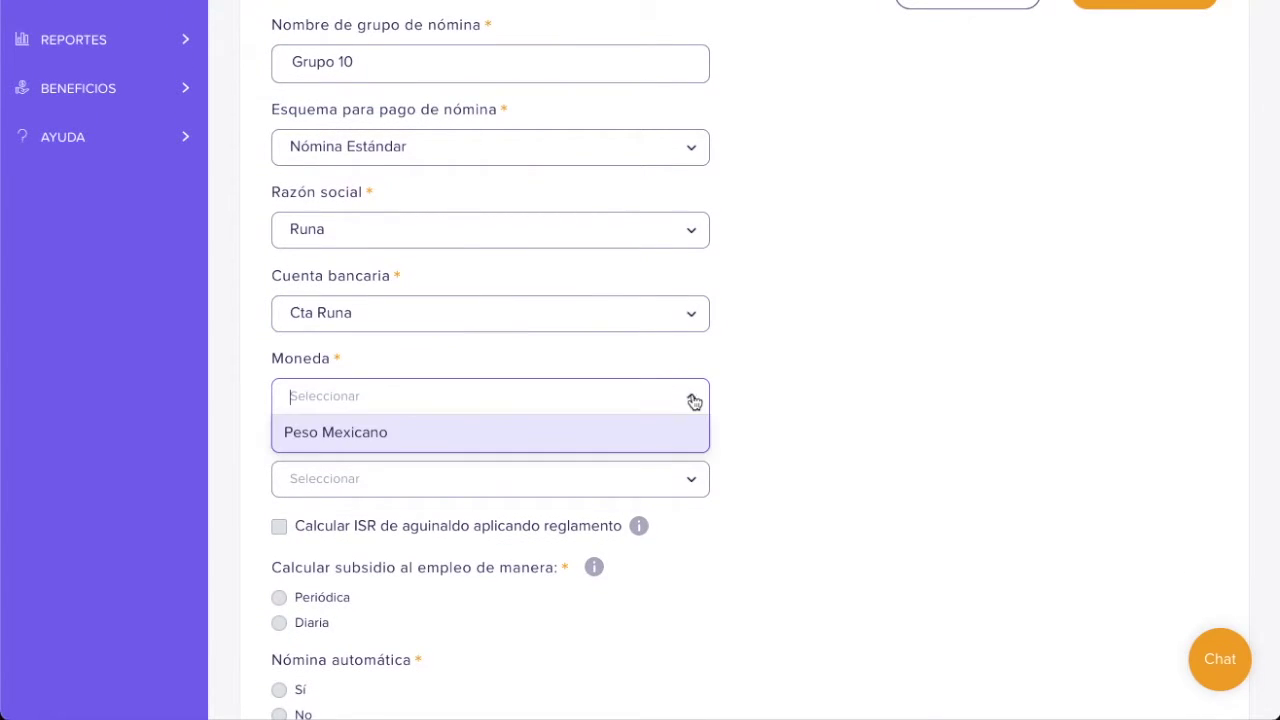
click(619, 441)
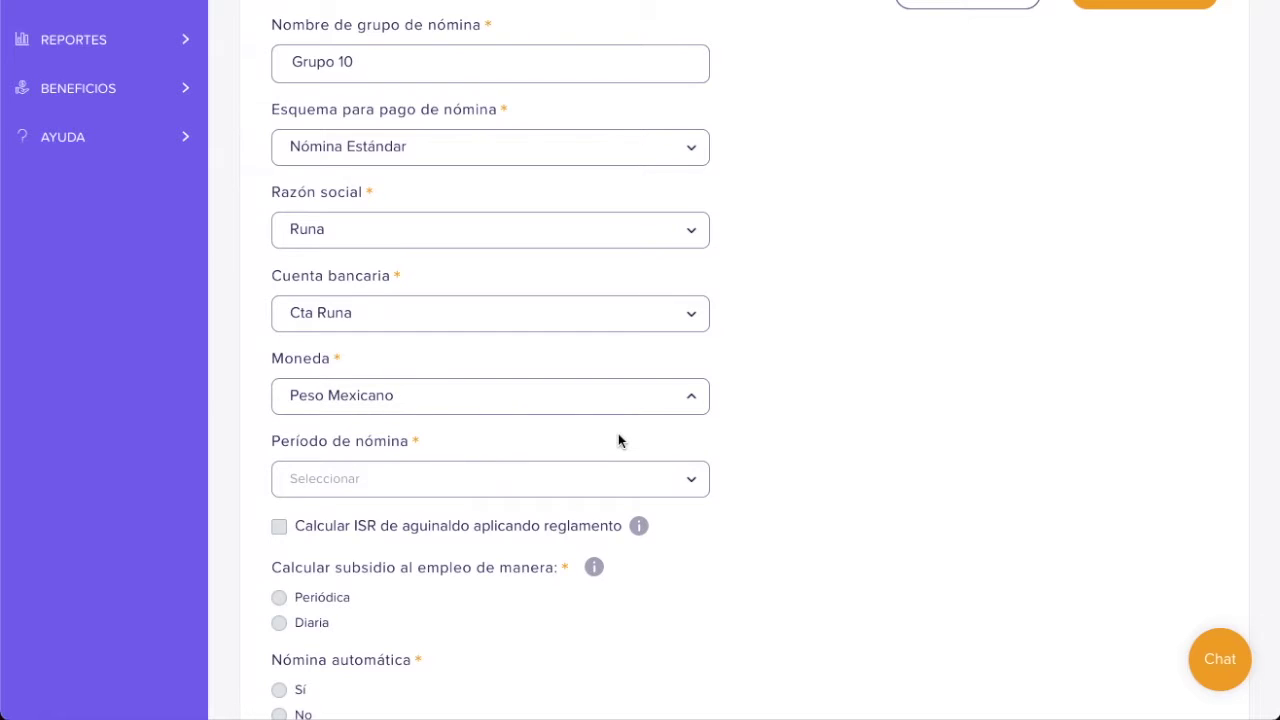
Step: Set the payroll period of the new group to Mensual
scroll(618, 441, down, 2)
scroll(618, 441, down, 1)
click(695, 217)
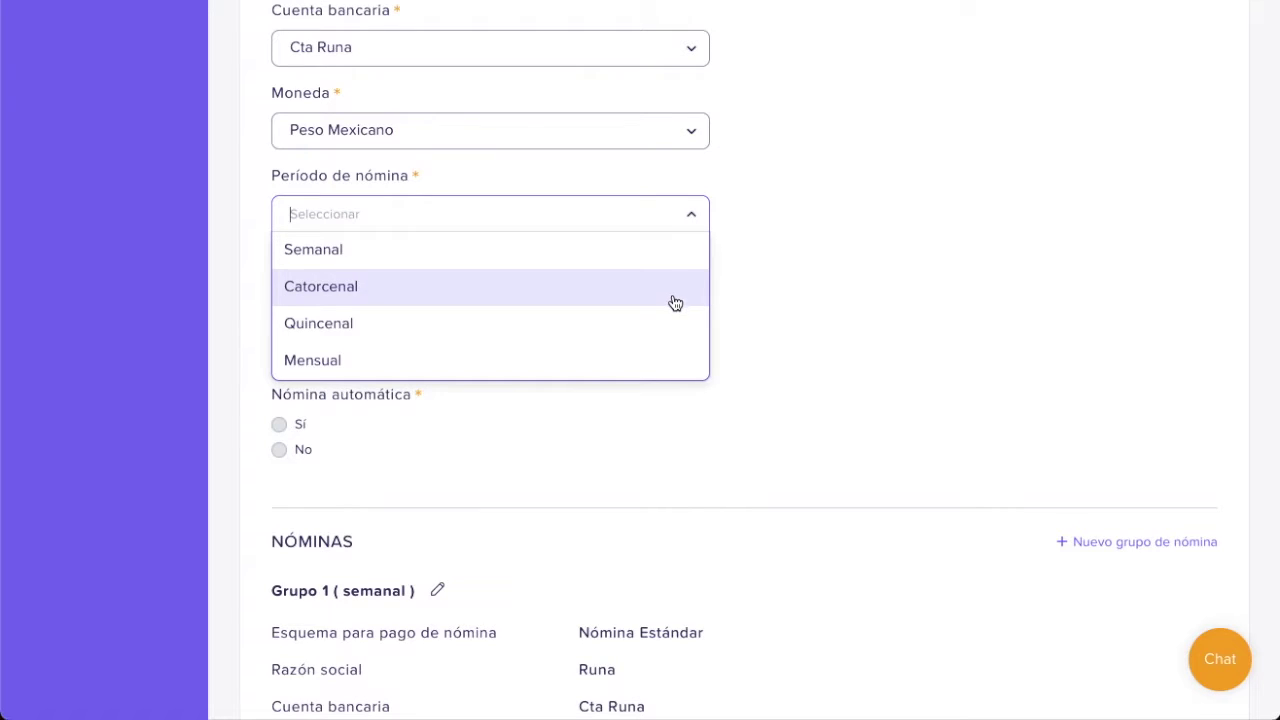
click(665, 366)
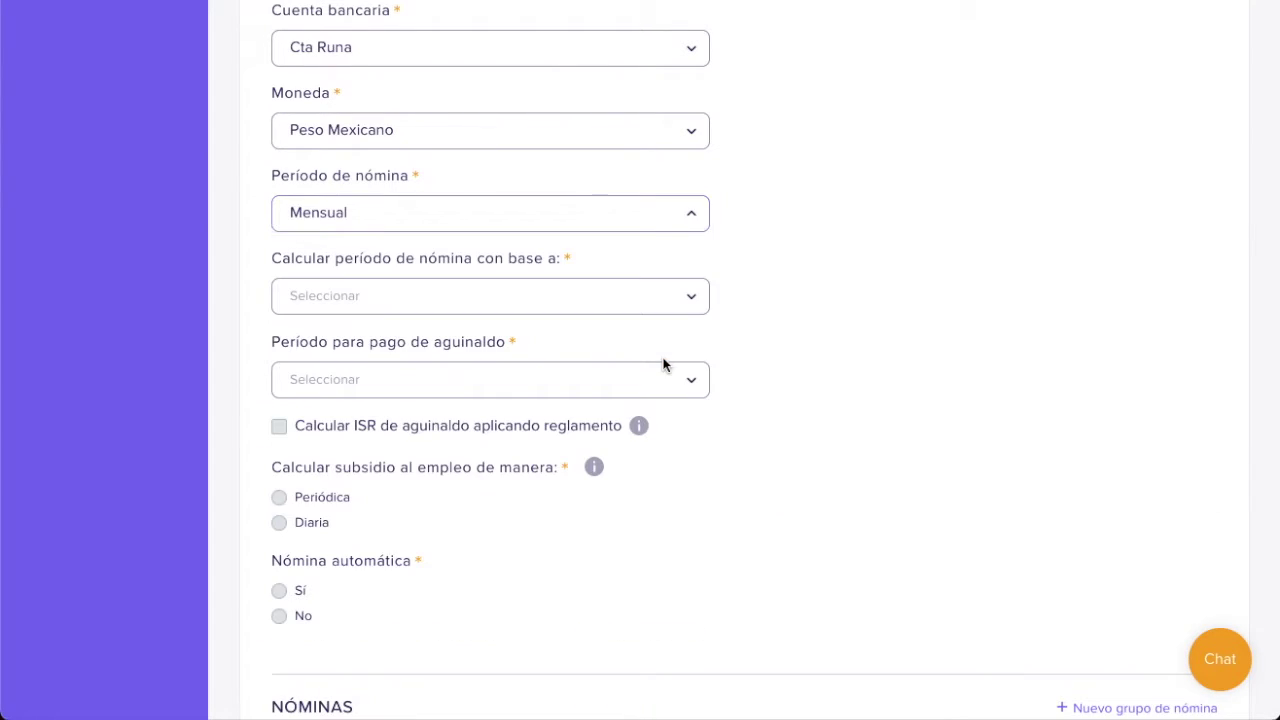
Step: Compare the calculation base options of the Mensual and Quincenal payroll periods, and return the period to Mensual
click(696, 302)
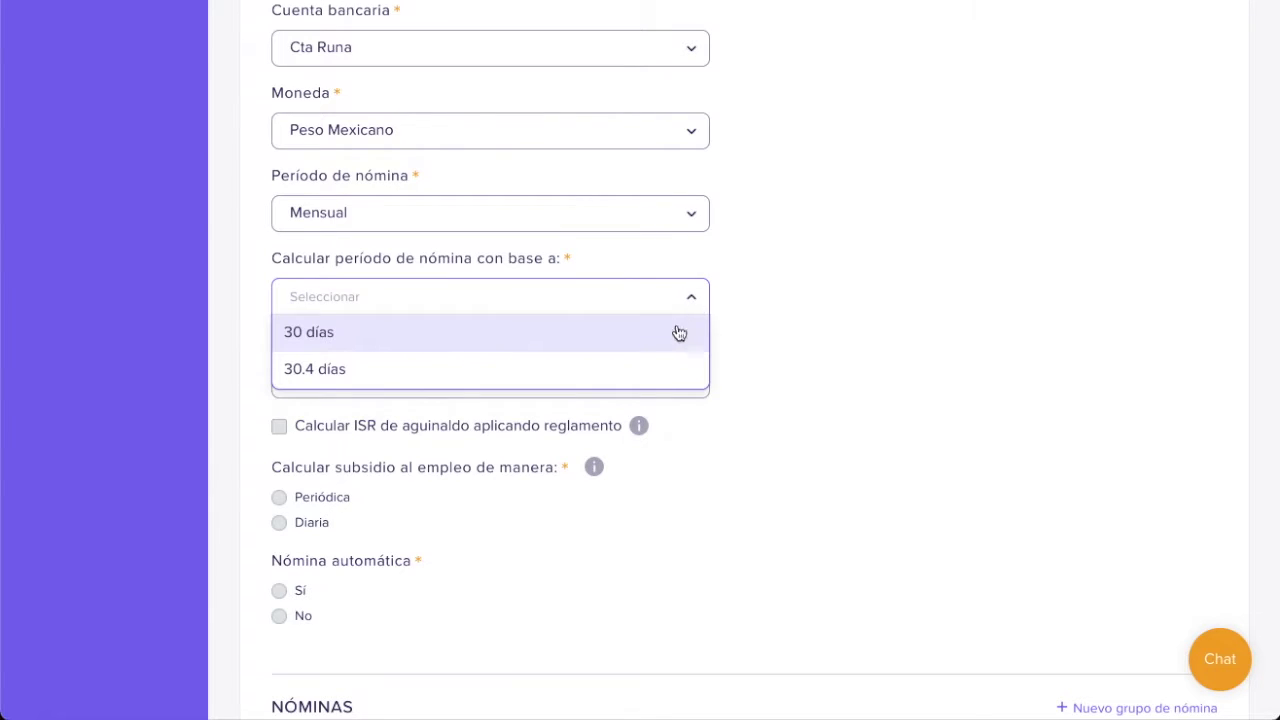
click(683, 219)
click(623, 320)
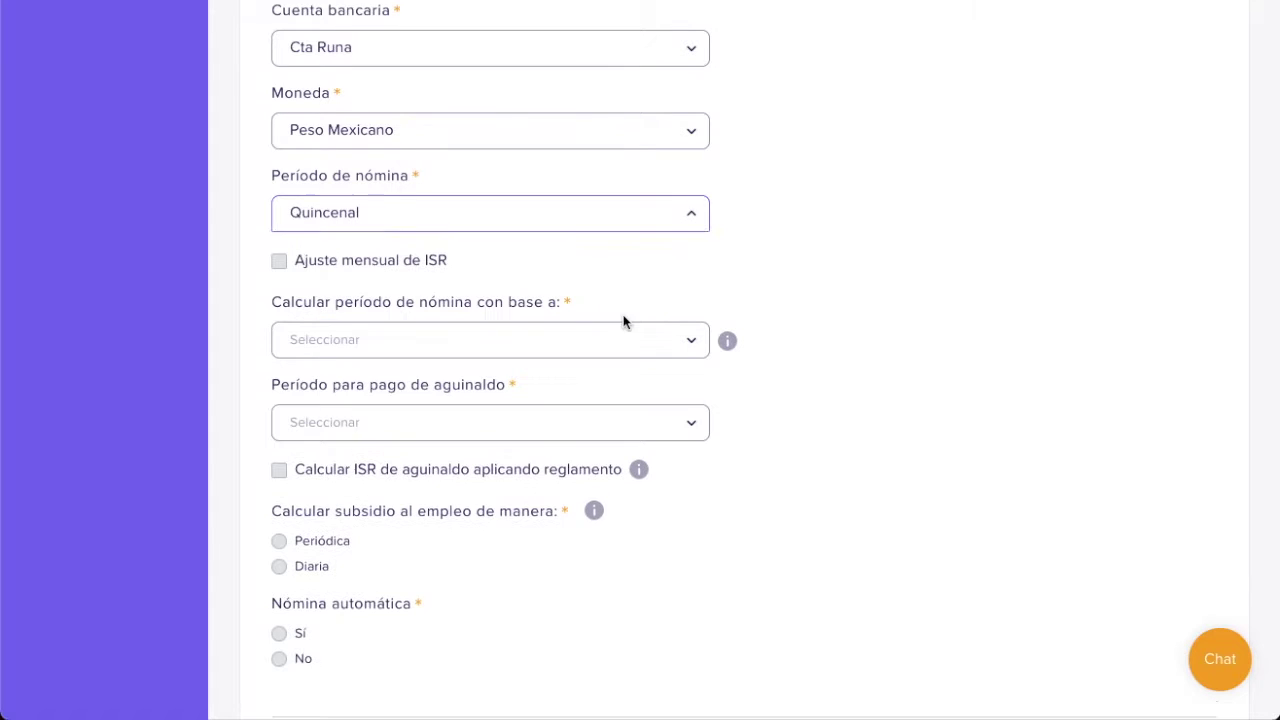
click(696, 342)
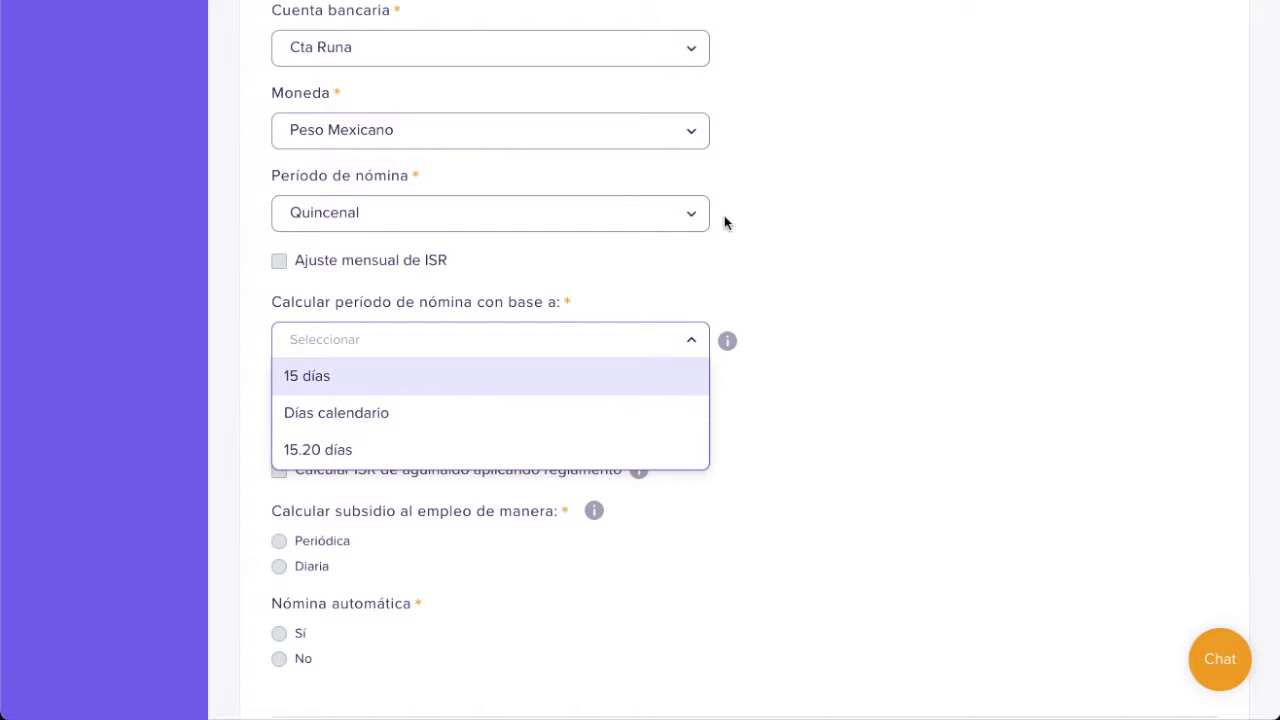
click(692, 214)
click(634, 360)
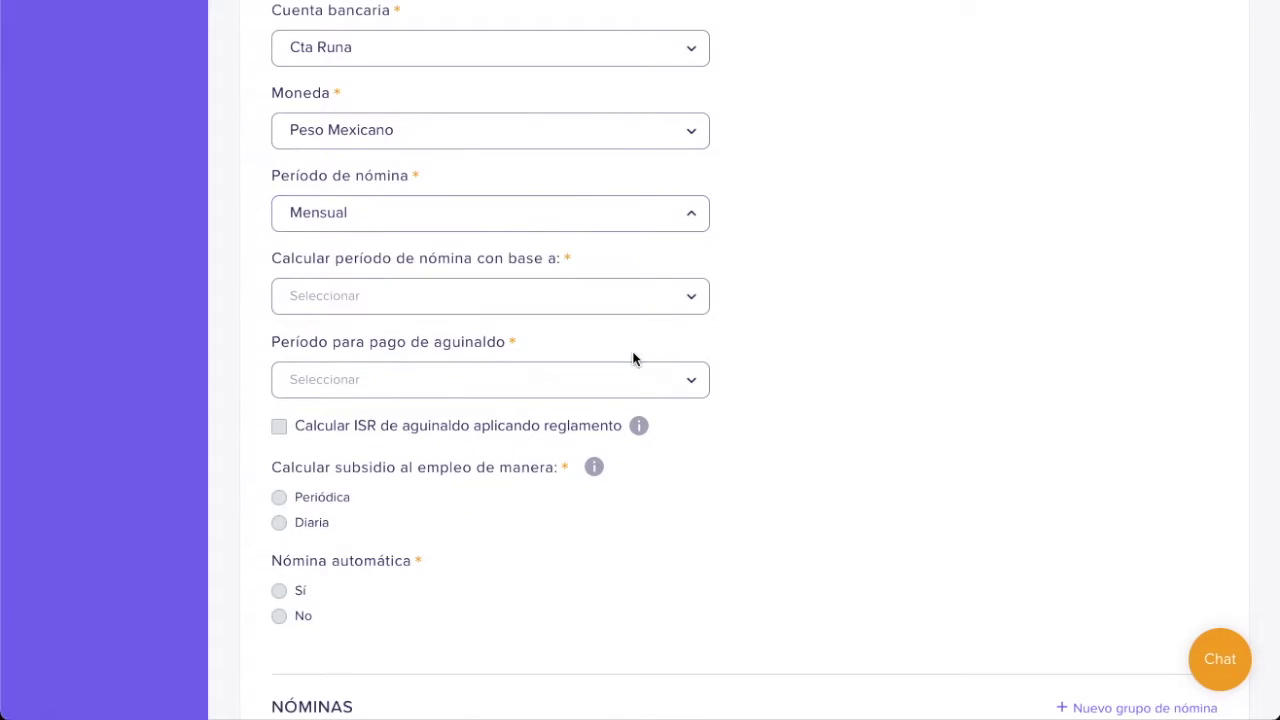
Step: Base the payroll period on 30.4 días, set the aguinaldo payment to Diciembre and enable its ISR calculation by reglamento
click(697, 300)
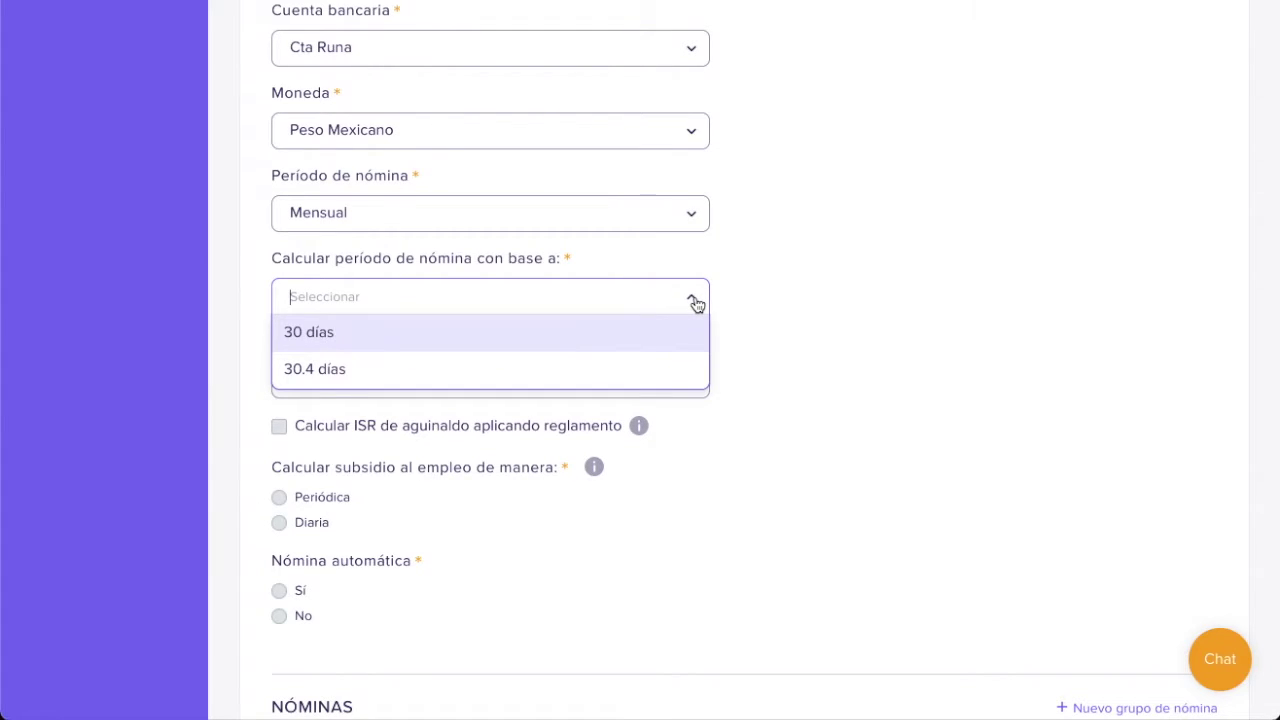
click(636, 370)
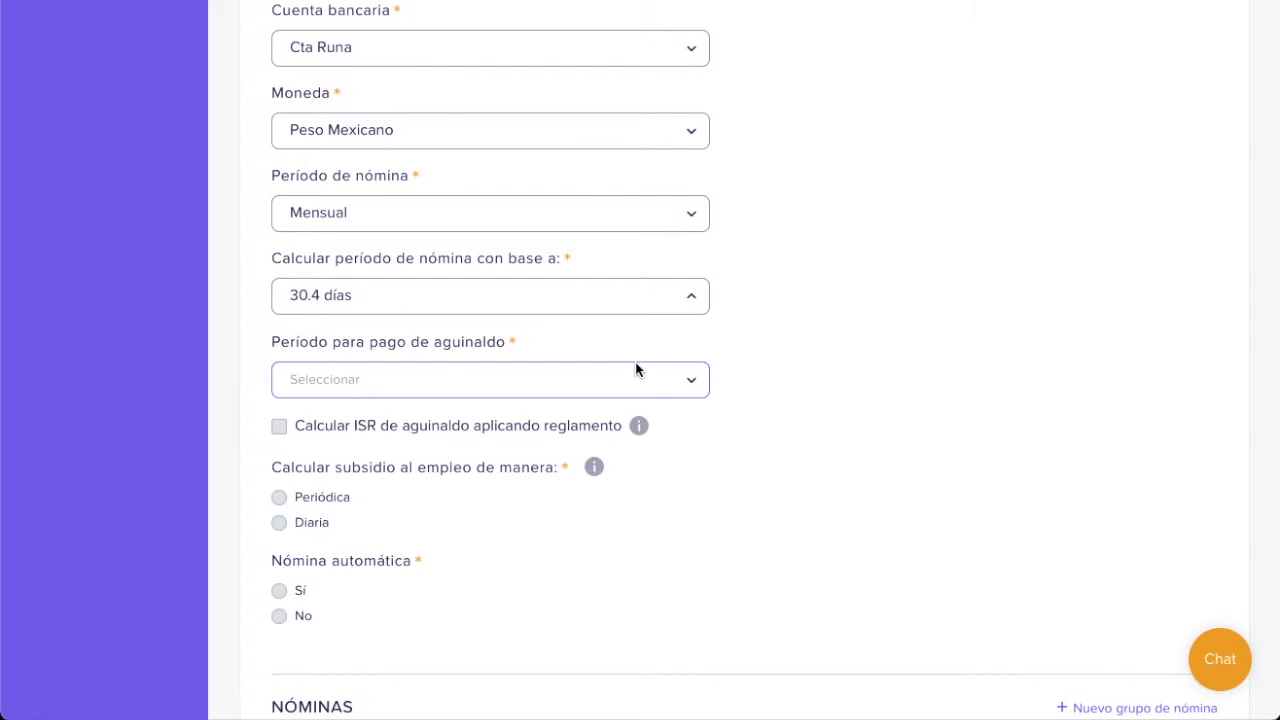
click(694, 383)
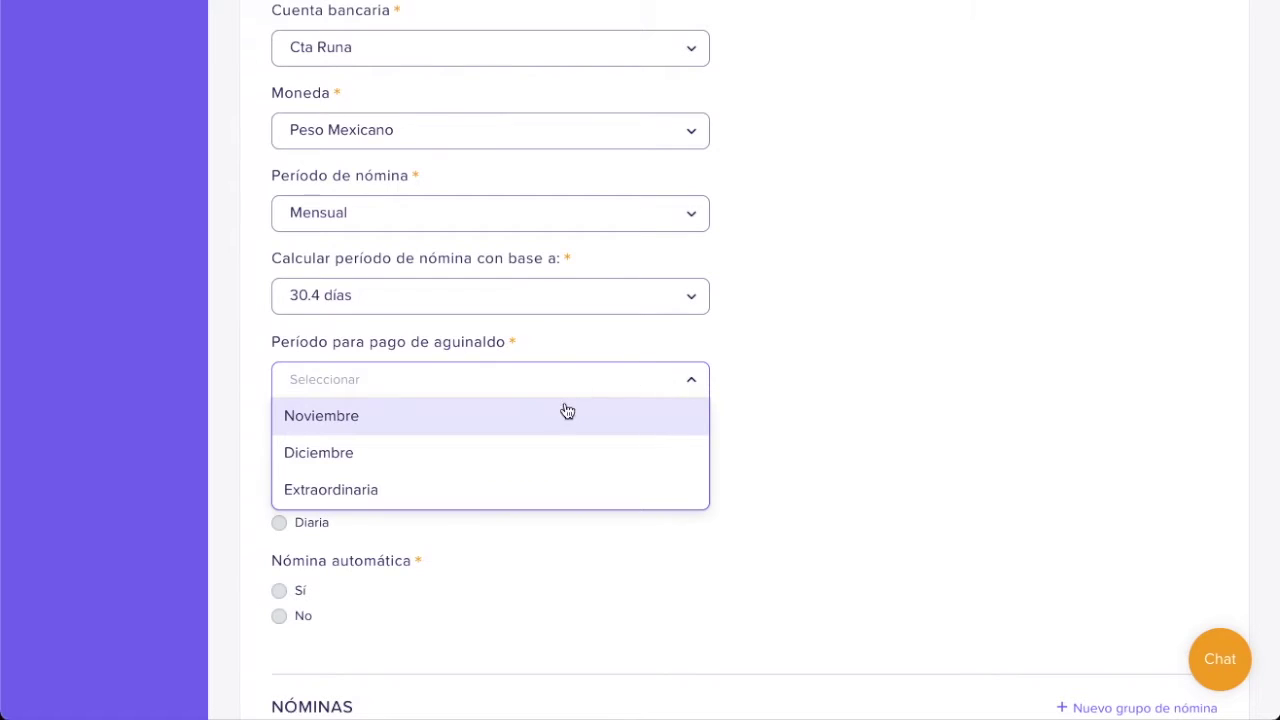
click(527, 457)
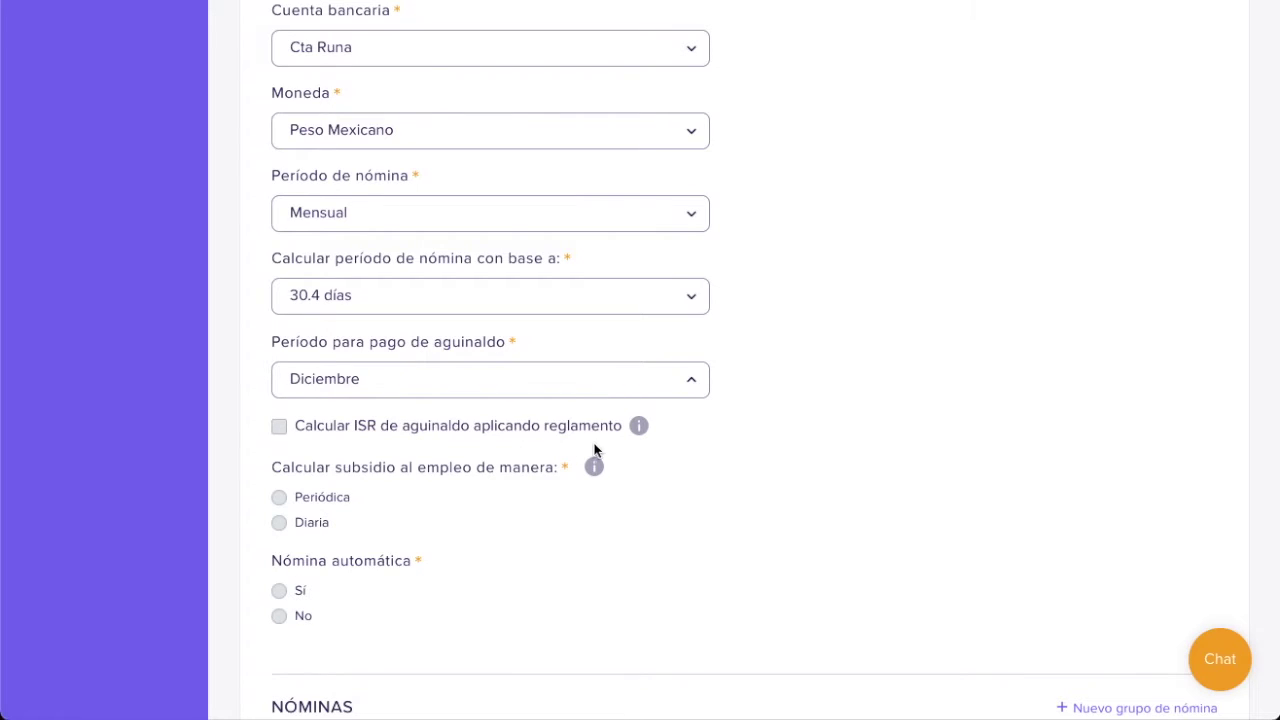
mouse_move(642, 429)
click(280, 428)
Step: Set the employment subsidy calculation to Diaria and automatic payroll to Sí, and save the new payroll group
scroll(243, 433, down, 2)
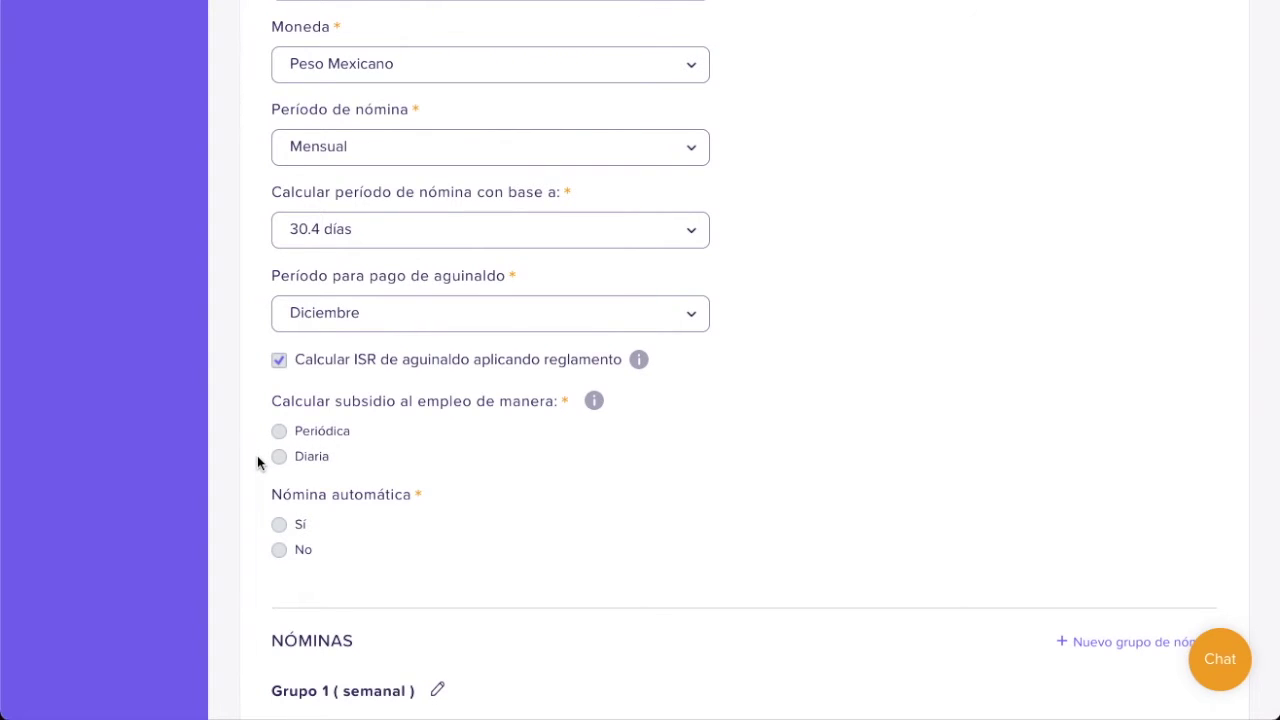
click(279, 457)
click(279, 524)
scroll(810, 437, up, 6)
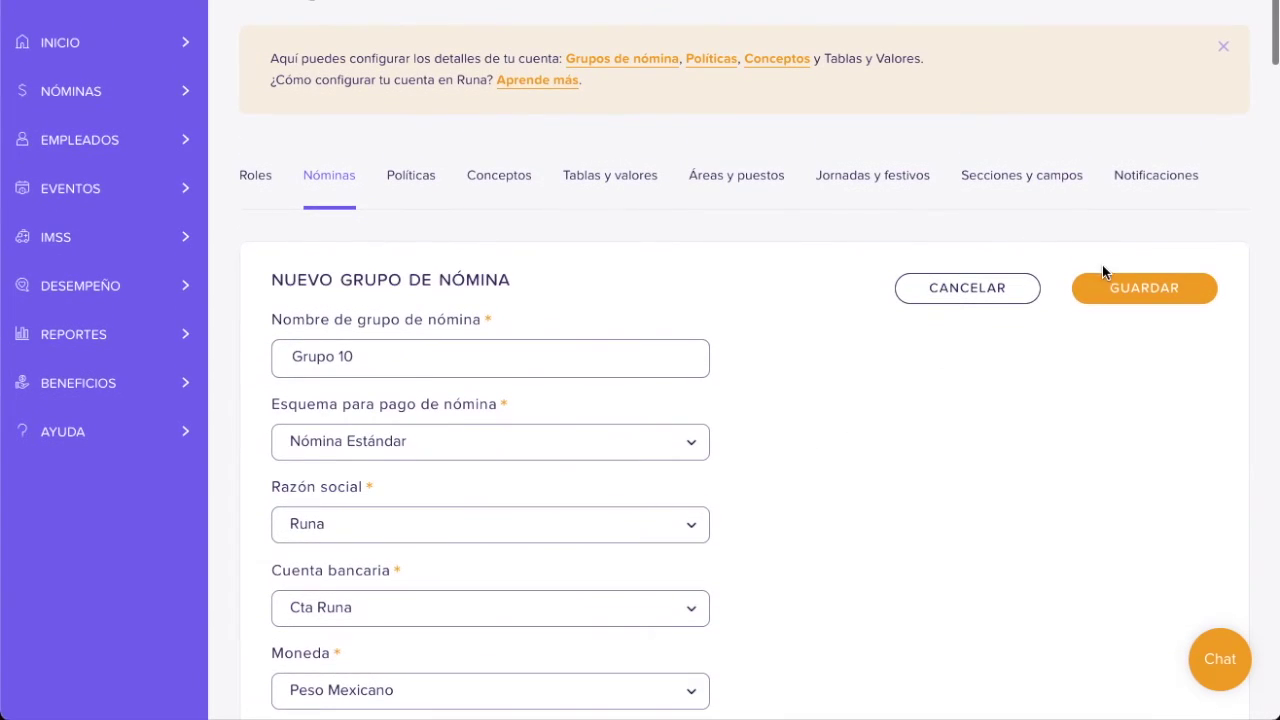
click(1105, 285)
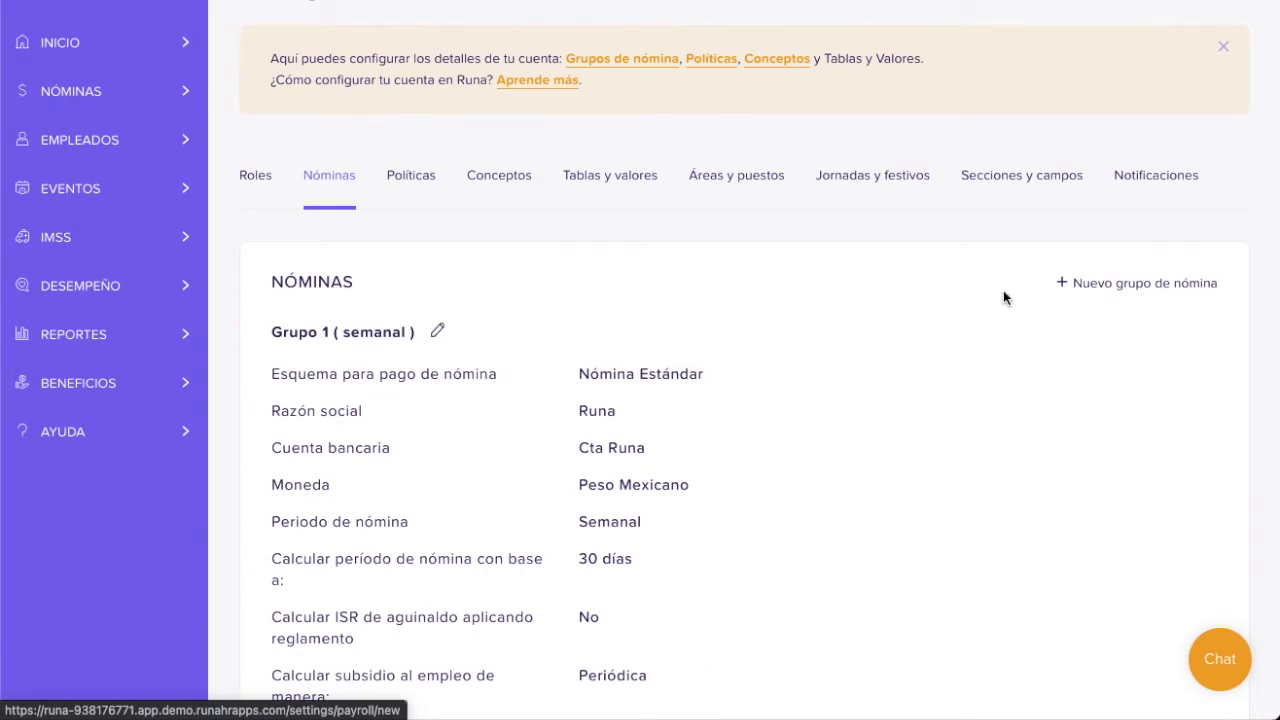
Step: Open the payment information of the first employee in the active employees list
scroll(823, 278, up, 1)
scroll(823, 273, up, 1)
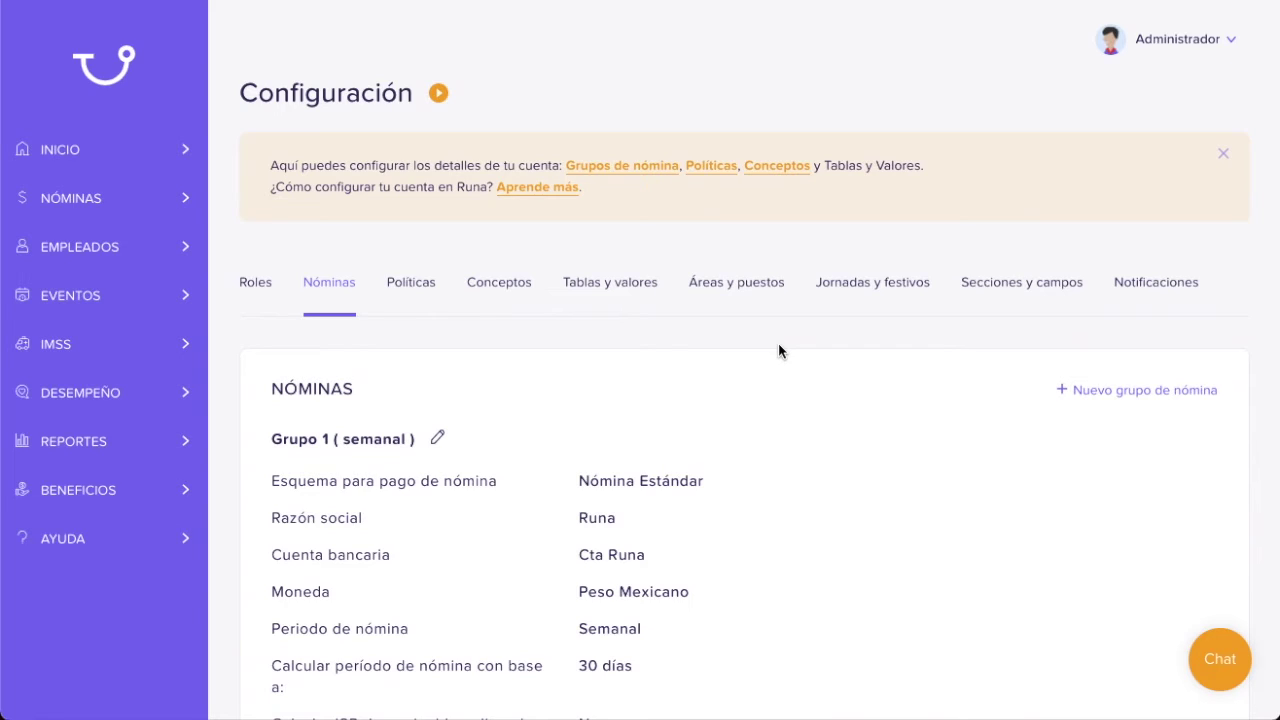
click(110, 247)
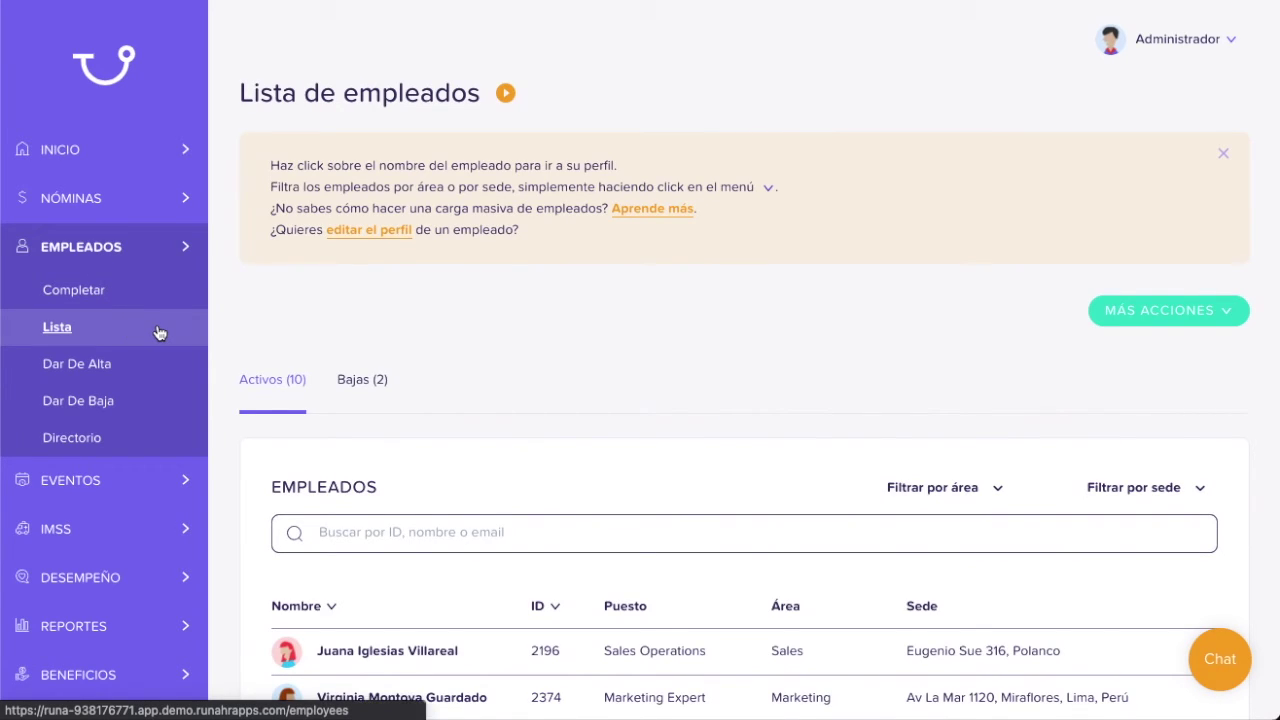
scroll(474, 429, down, 2)
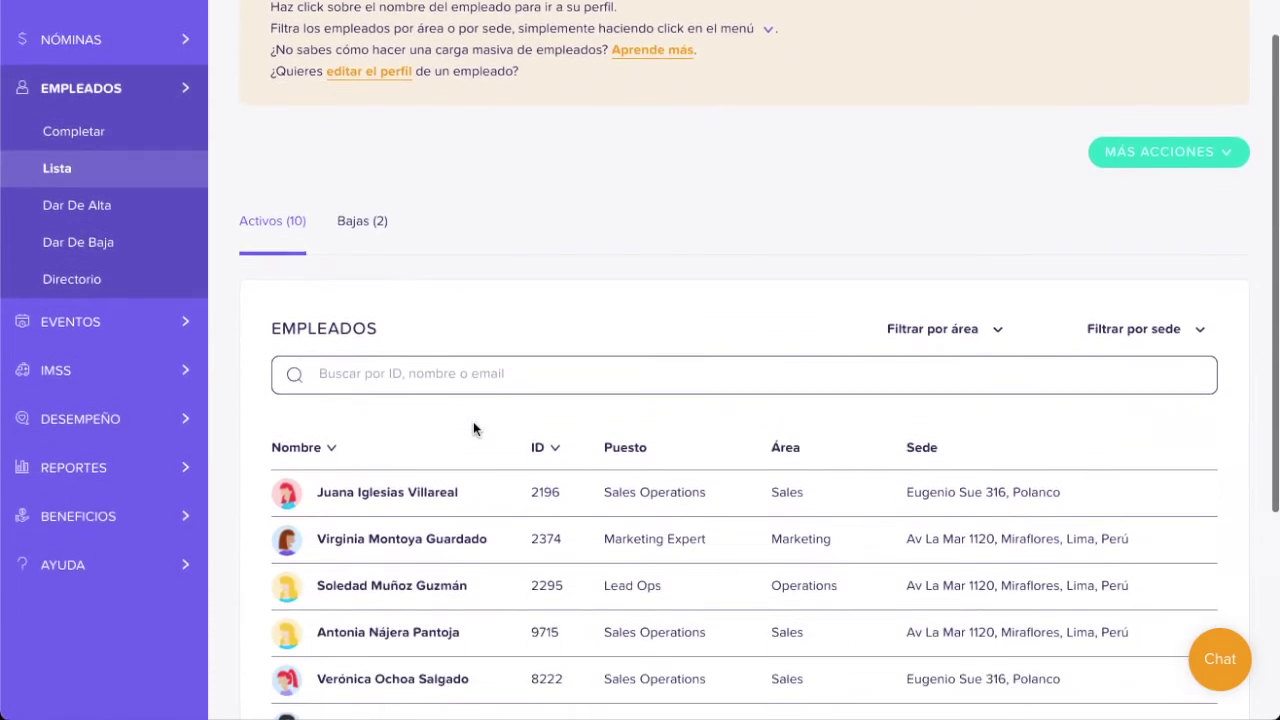
click(457, 488)
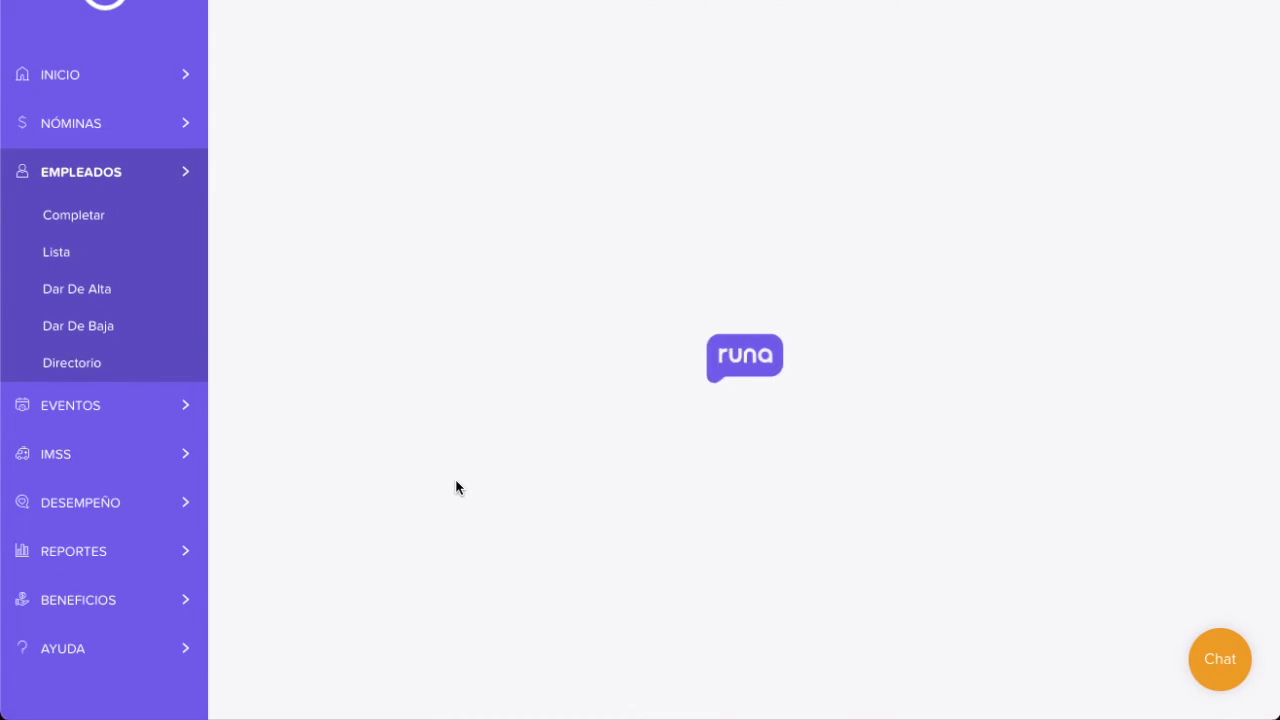
click(409, 154)
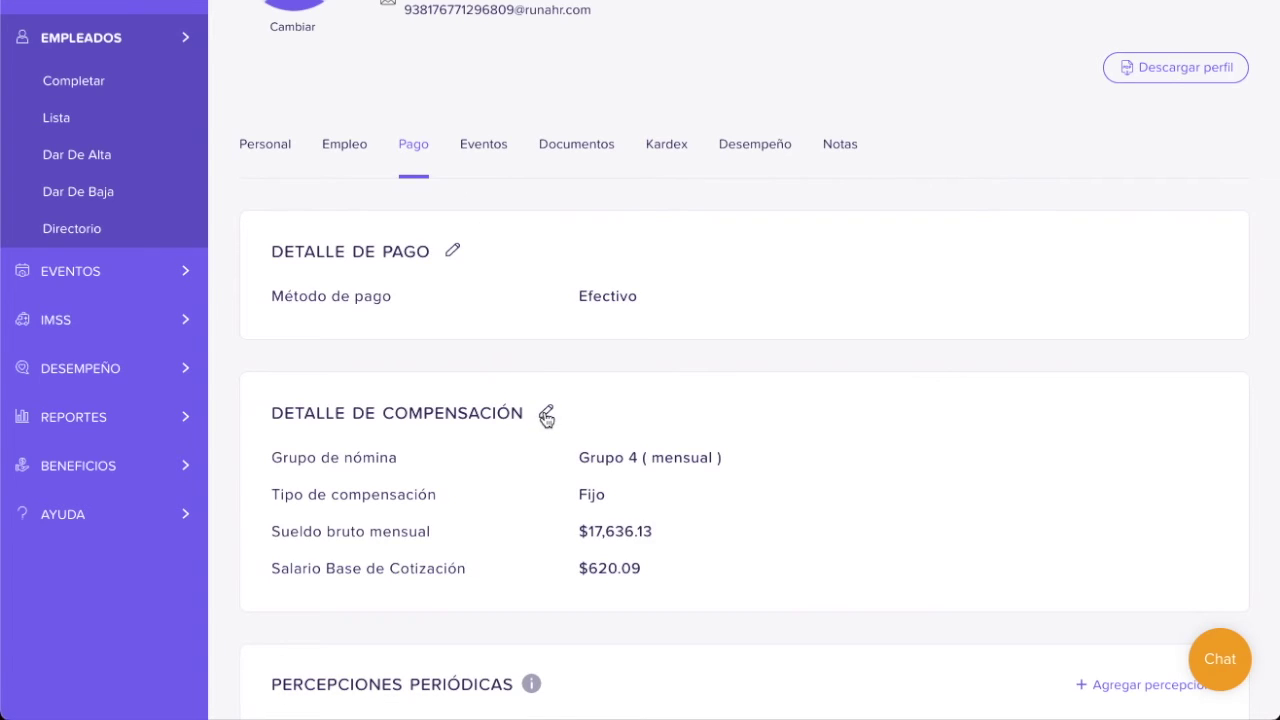
Step: Change the payroll group in the employee's compensation details to Grupo 10 and save
click(547, 415)
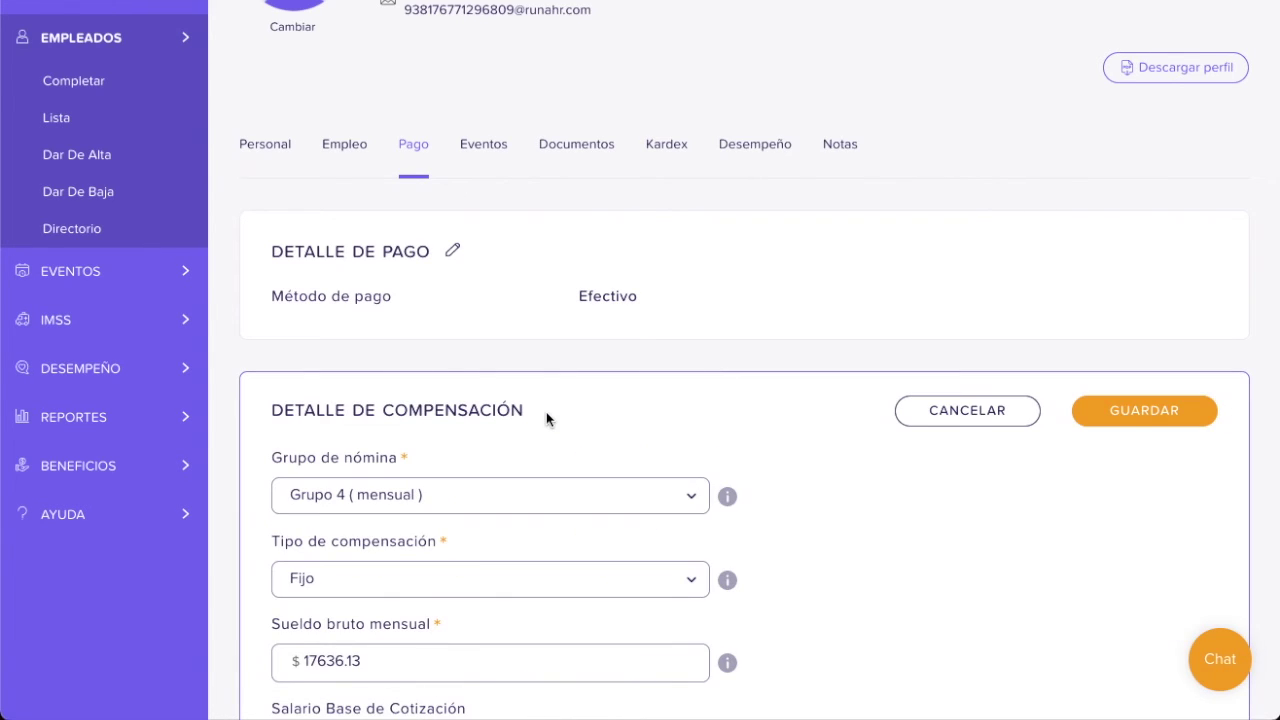
scroll(792, 482, down, 3)
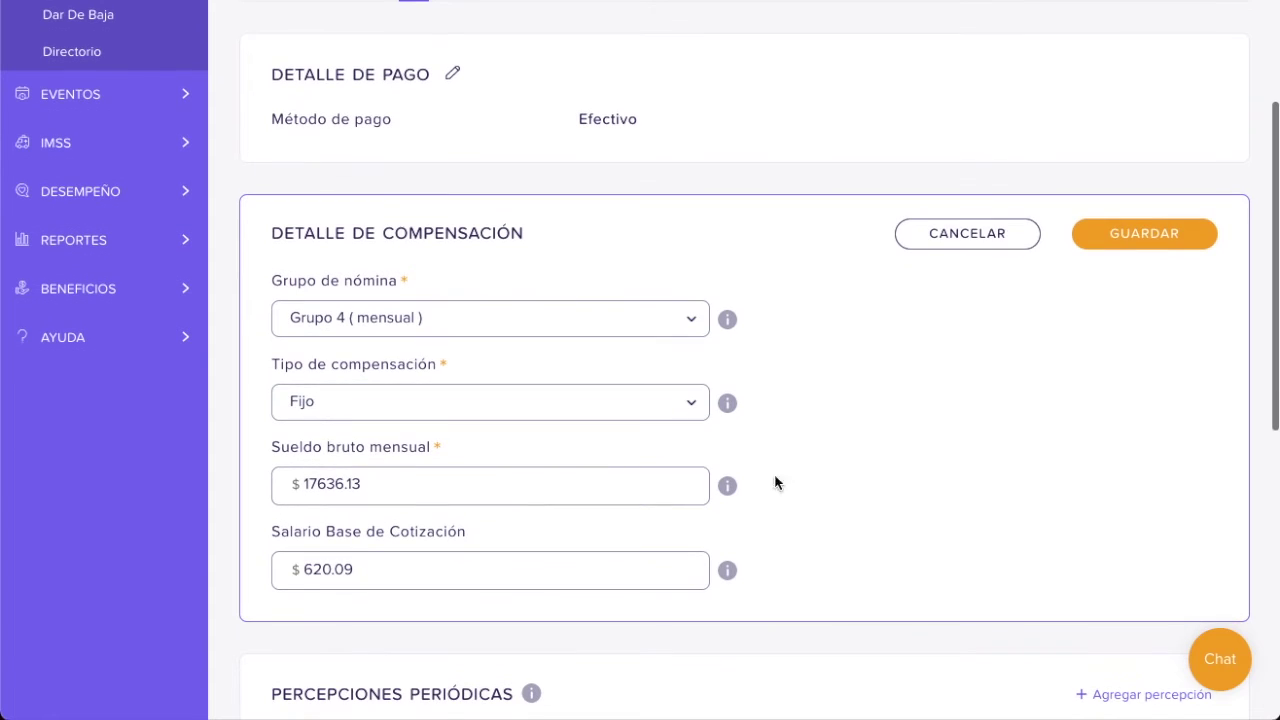
click(663, 329)
scroll(586, 563, down, 1)
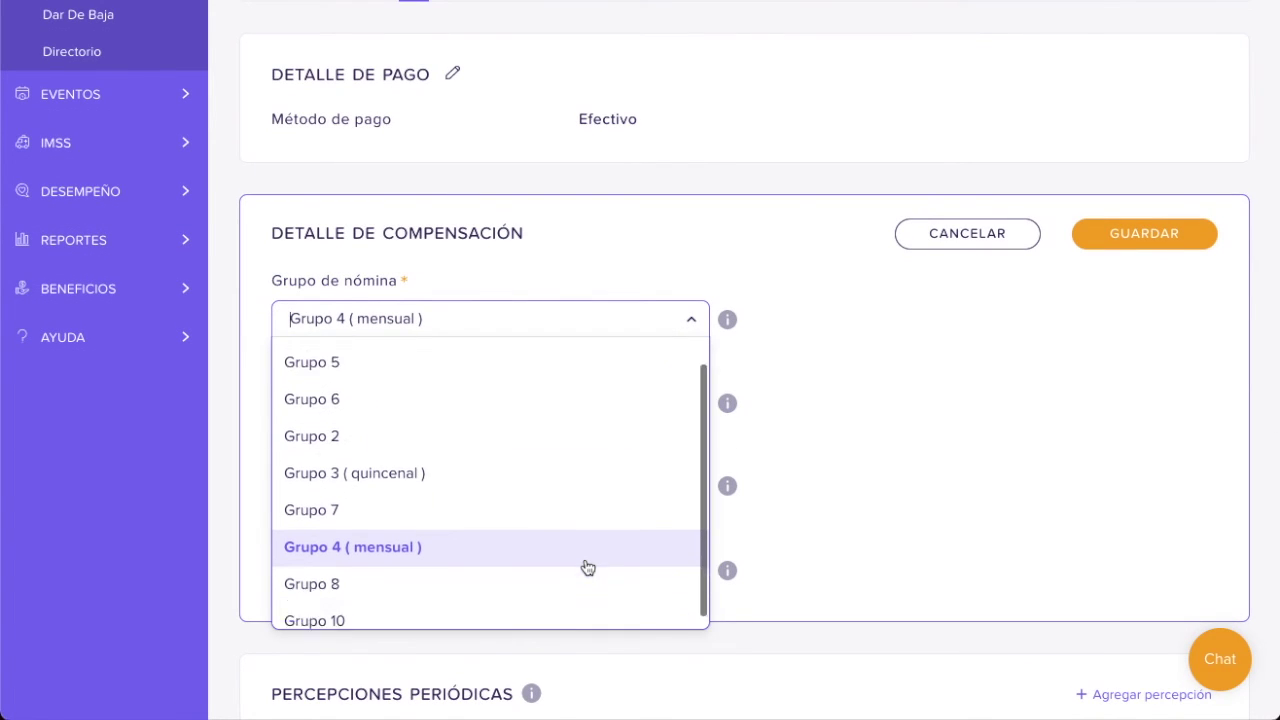
click(580, 612)
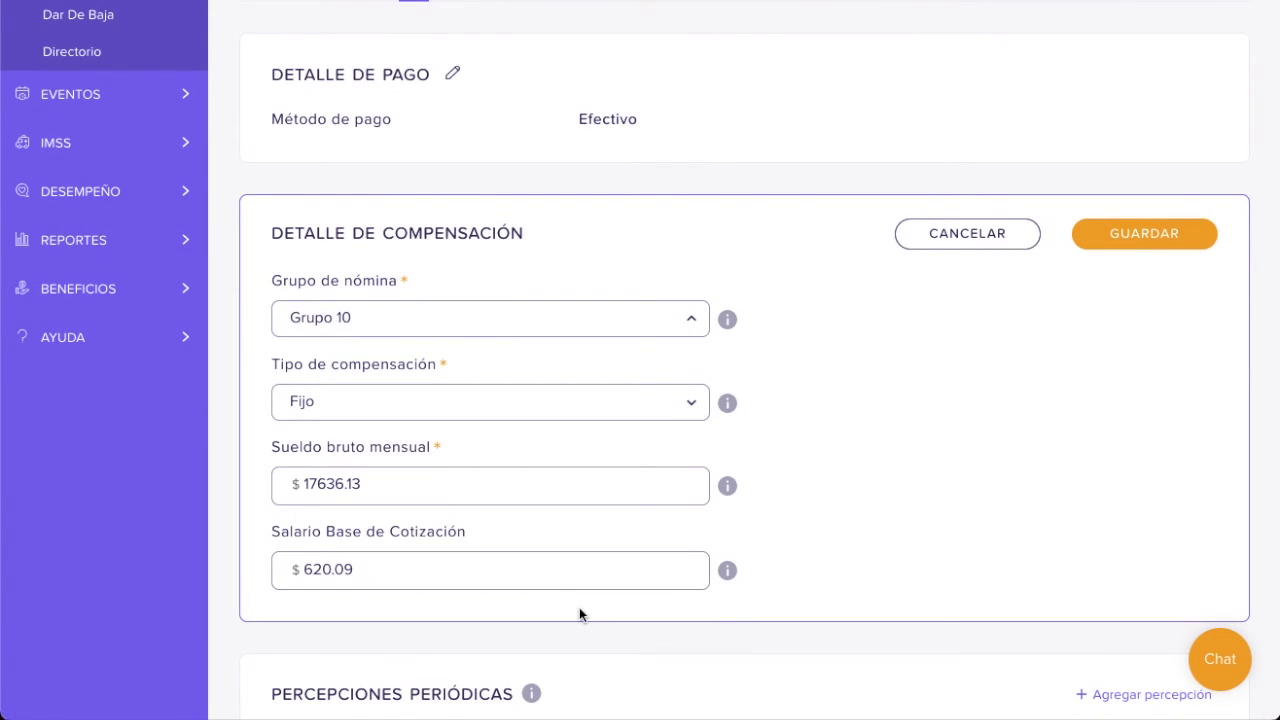
click(1118, 238)
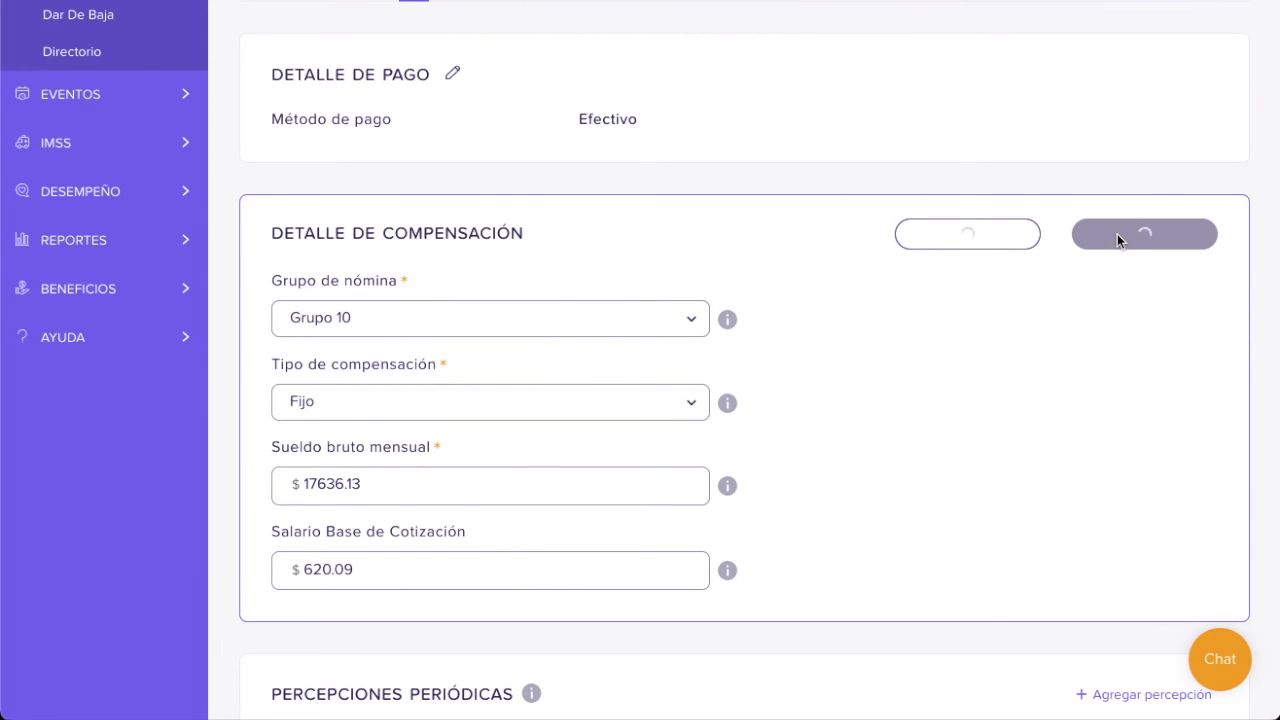